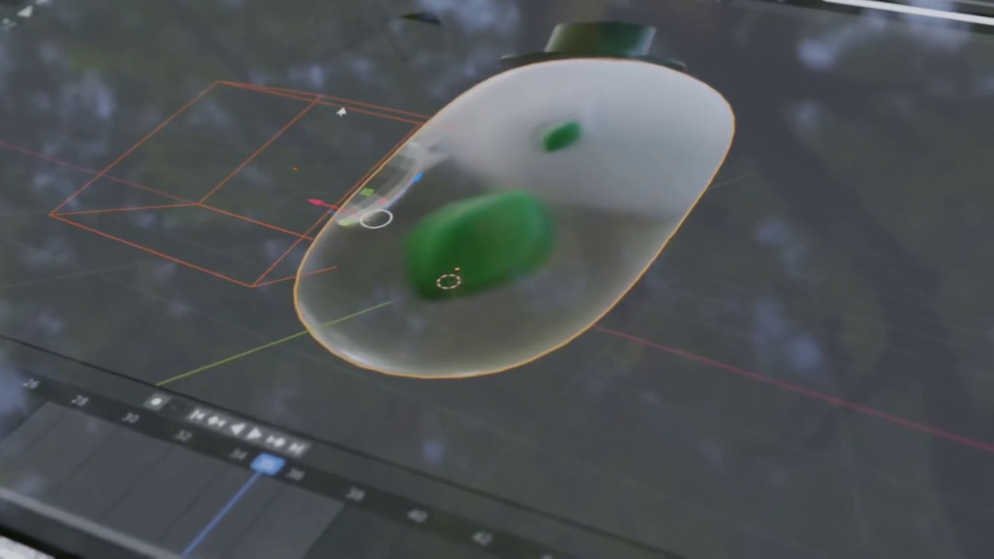
Move the torus in the Bool Tool demo to show its live cutouts
mouse_move(545, 176)
middle_down()
mouse_move(894, 322)
mouse_move(673, 311)
middle_up()
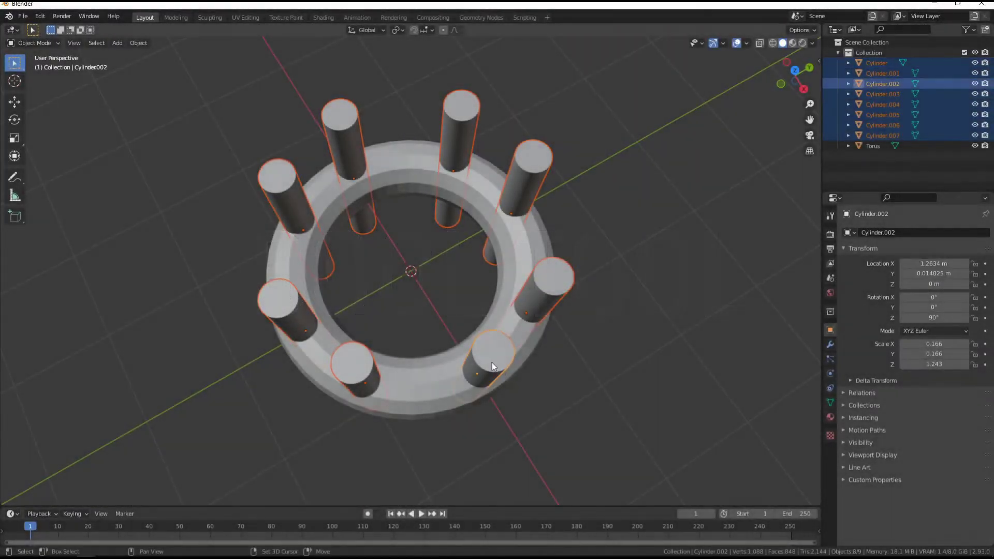
shift+click(455, 377)
key(ctrl+shift+minus)
key(g)
click(422, 391)
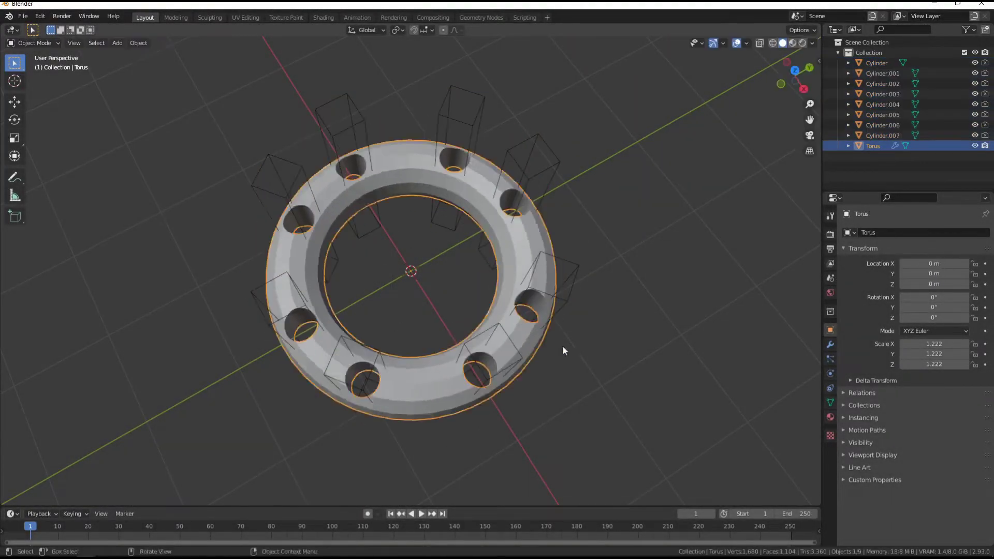
Delete all three demo objects from the scene
middle_drag(562, 346, 567, 187)
click(566, 187)
click(622, 262)
middle_drag(622, 262, 598, 268)
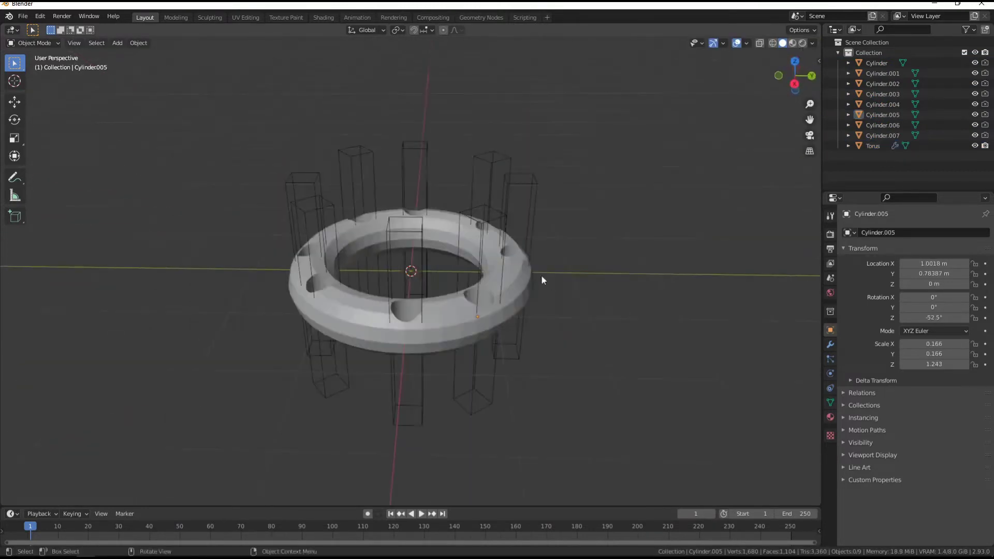
key(x)
click(440, 283)
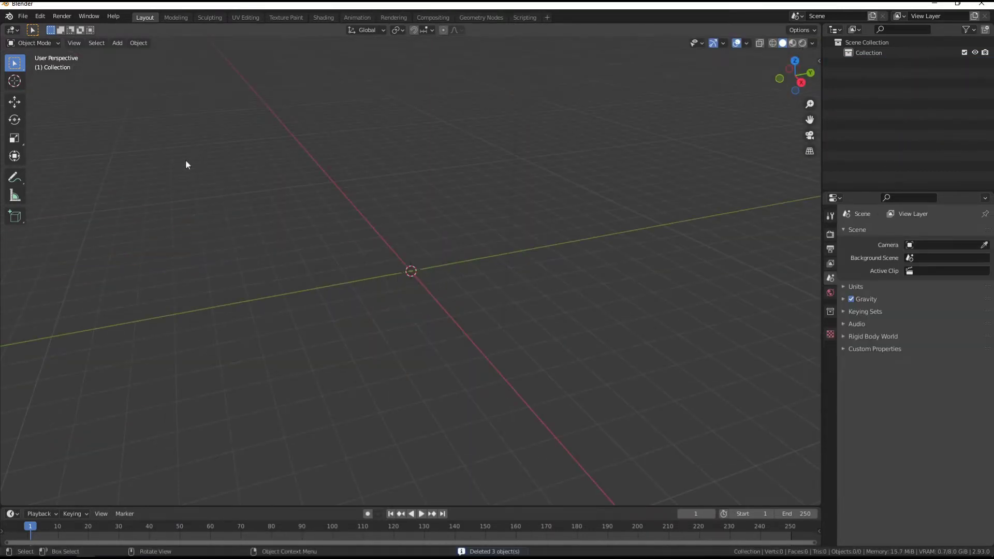
Add a UV sphere at the origin and orbit to a low side view
click(116, 45)
click(222, 84)
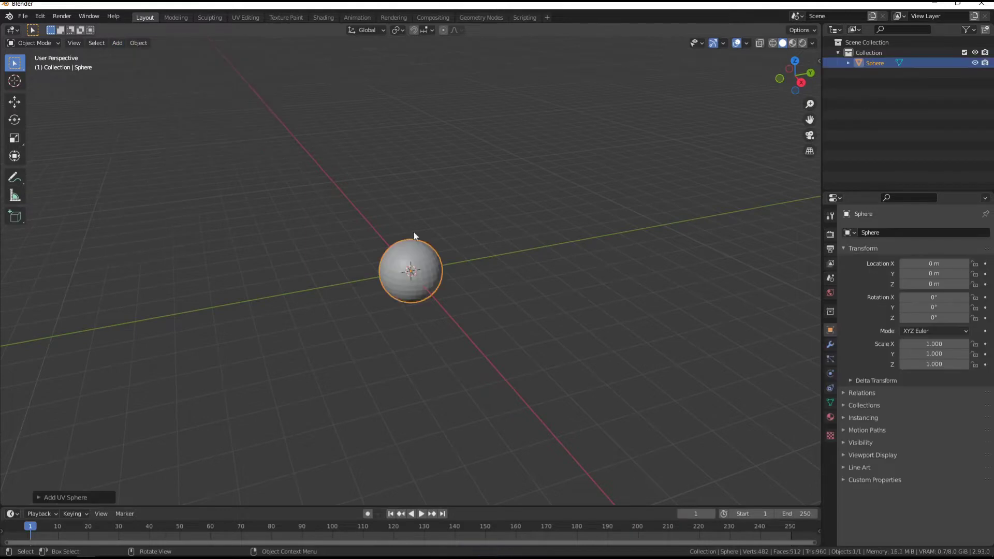
scroll(414, 235, up, 5)
middle_drag(433, 301, 367, 265)
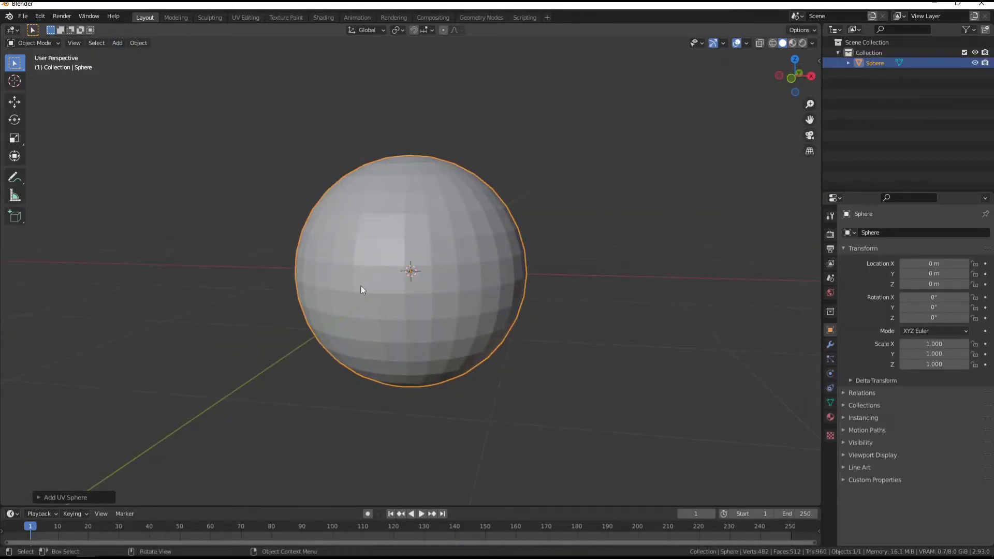
middle_drag(360, 286, 452, 254)
Add a cylinder at the origin and scale it down
click(116, 45)
click(223, 102)
scroll(452, 254, down, 3)
key(s)
click(548, 314)
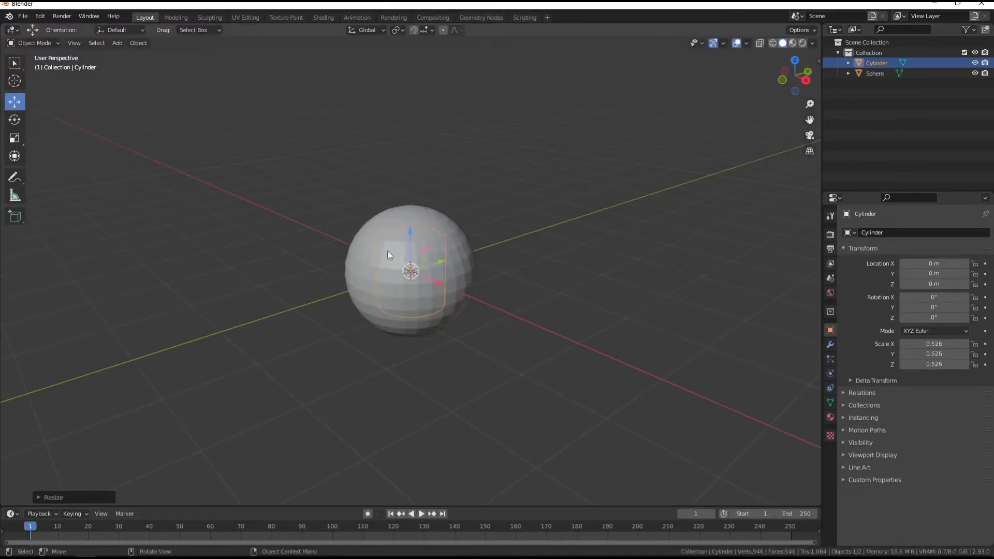
middle_drag(387, 250, 495, 353)
Rotate the cylinder 90° on X and stretch it along Z into a long centred rod
key(r)
key(x)
key(9)
key(0)
key(Return)
key(s)
key(z)
click(456, 274)
key(g)
right_click(455, 274)
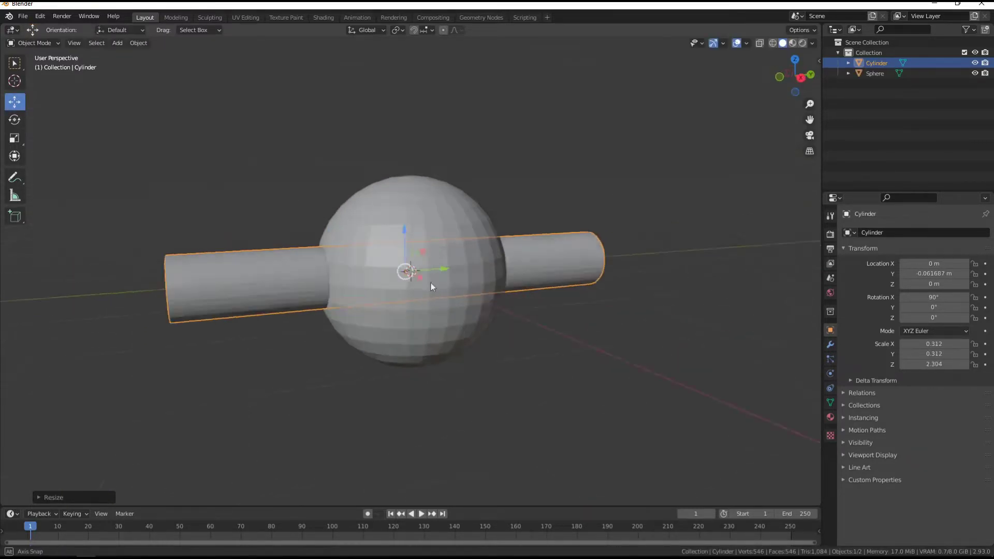
Orbit around the sphere and rod, then select the sphere
mouse_move(456, 274)
middle_down()
mouse_move(671, 268)
mouse_move(310, 305)
mouse_move(228, 277)
middle_up()
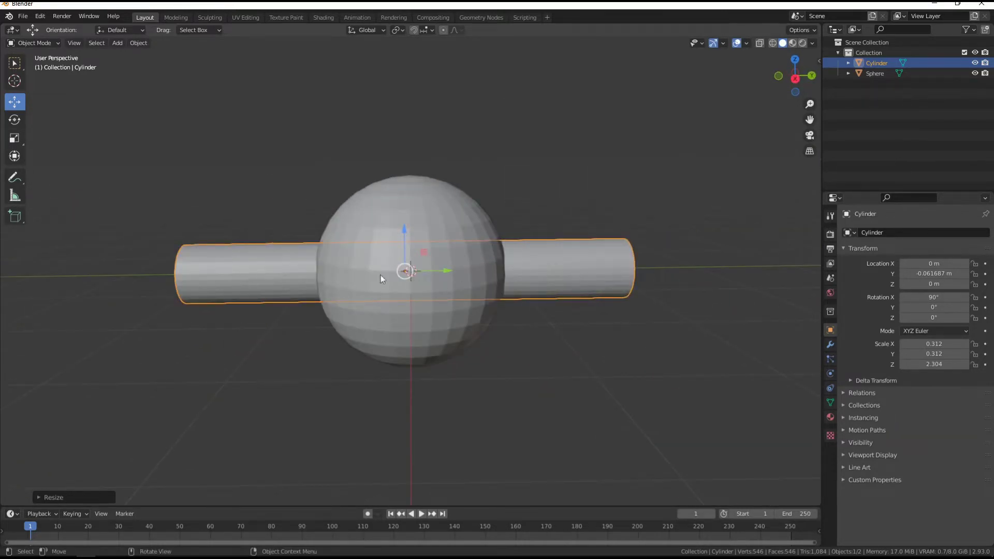
middle_drag(269, 275, 252, 273)
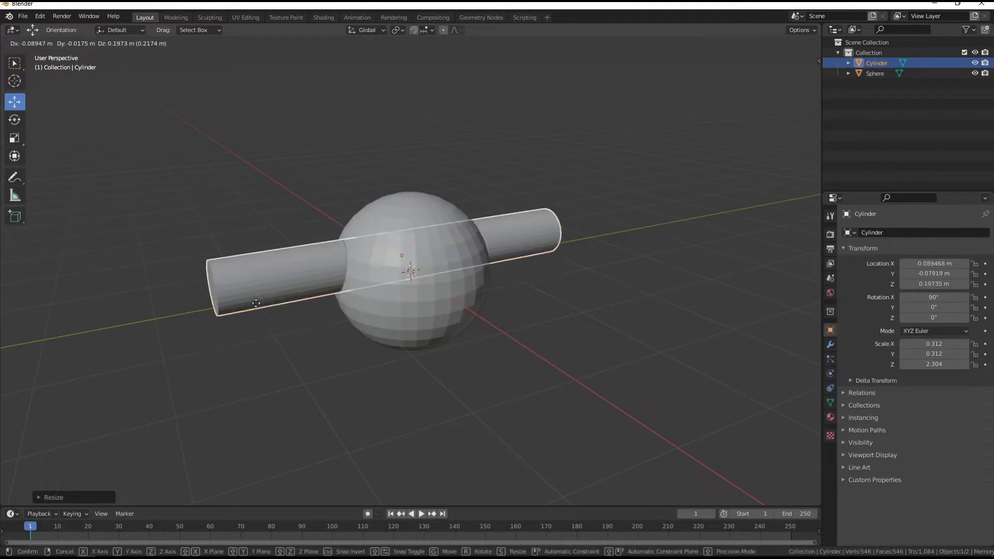
click(395, 215)
key(s)
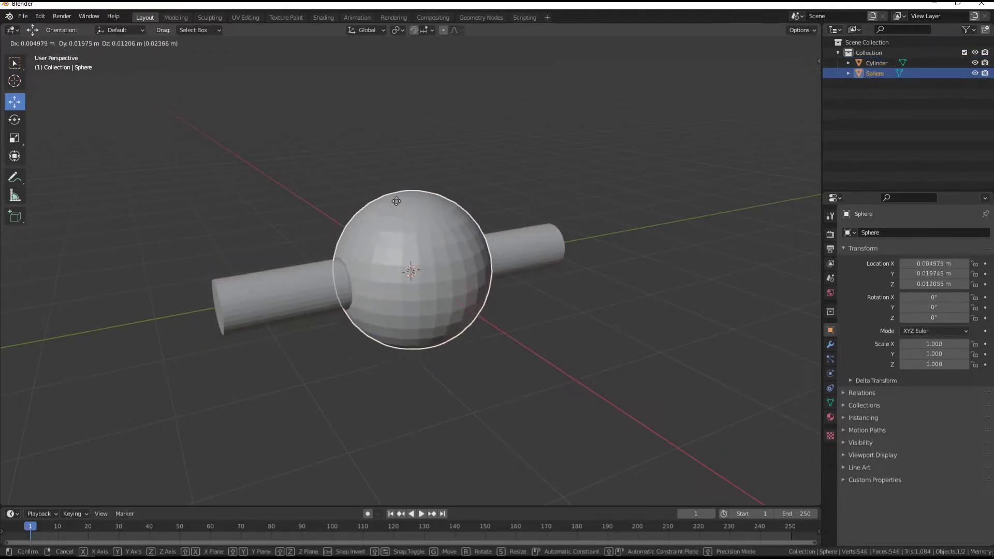
key(Escape)
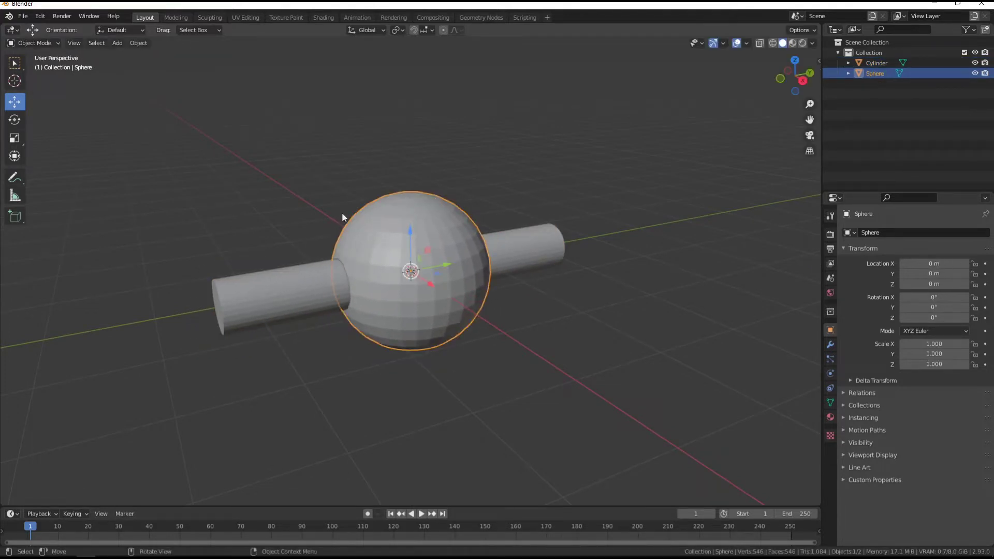
Enable the Object: Bool Tool add-on, found by searching 'Bool' in Preferences > Add-ons
click(41, 18)
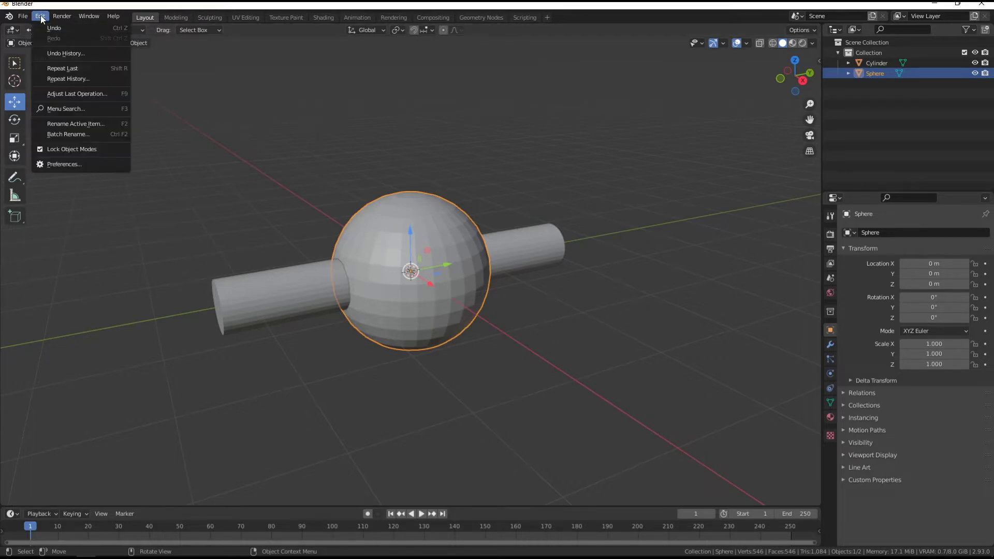
click(59, 165)
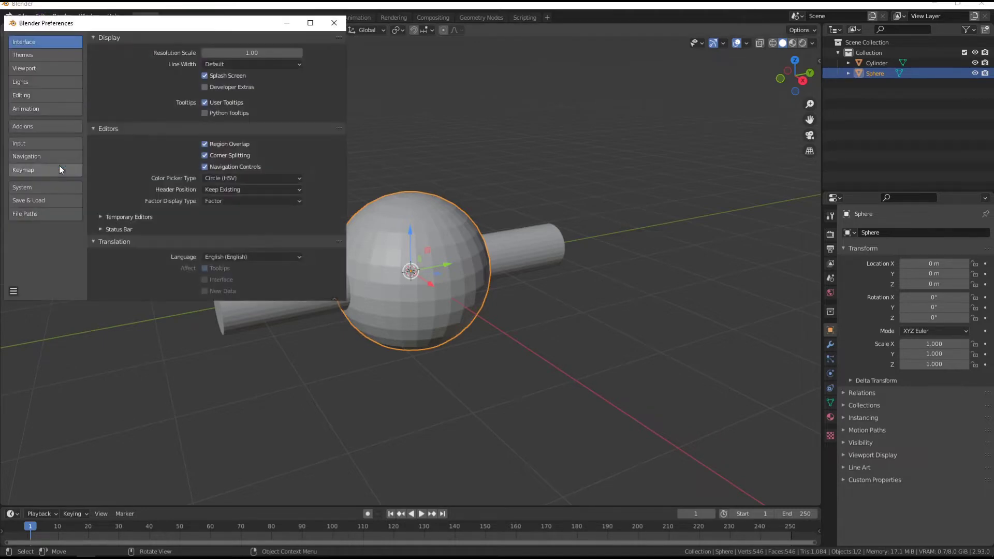
click(25, 129)
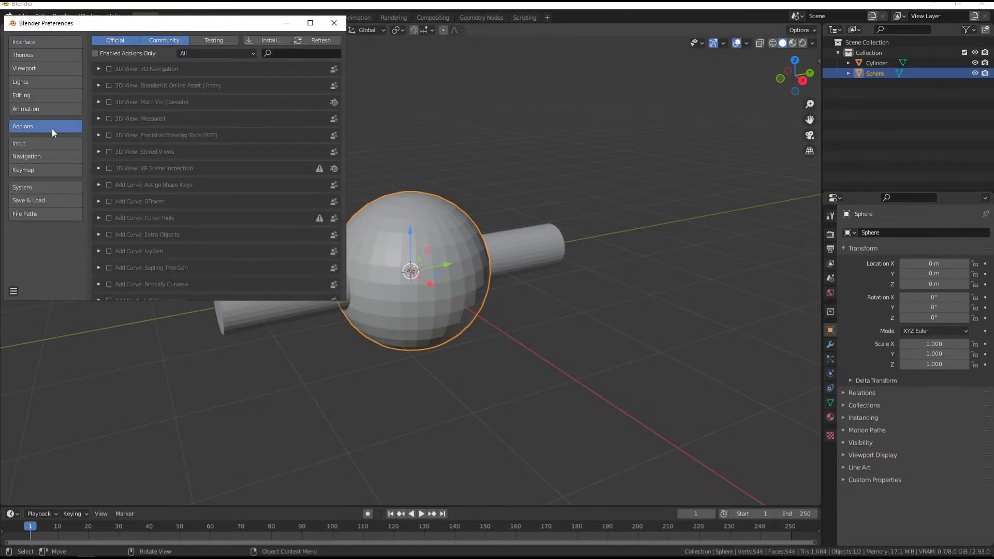
click(279, 53)
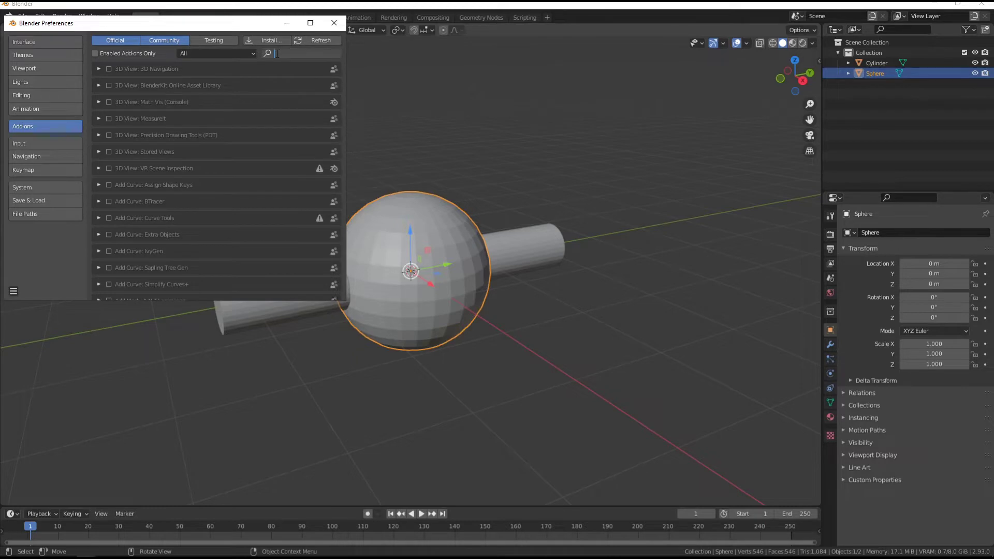
text(Bool)
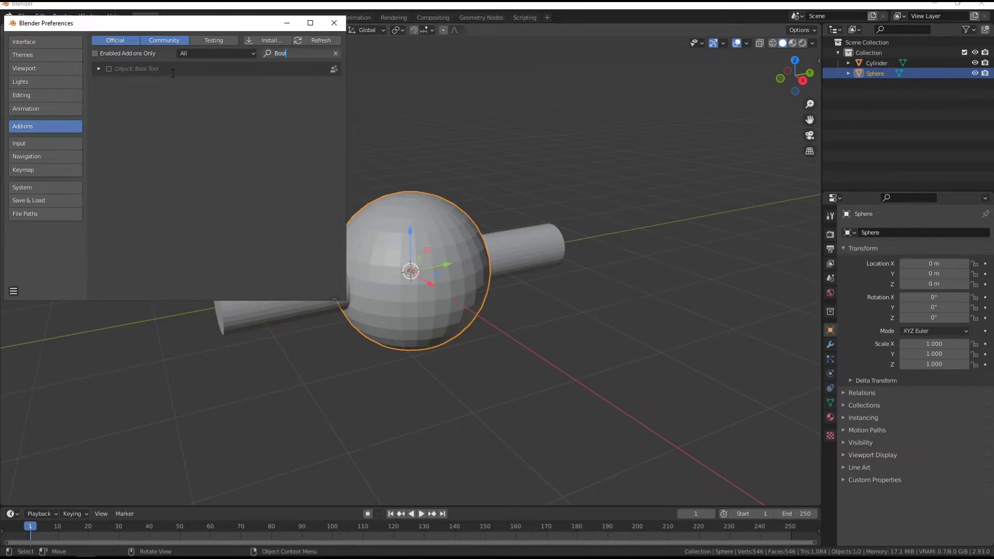
key(Return)
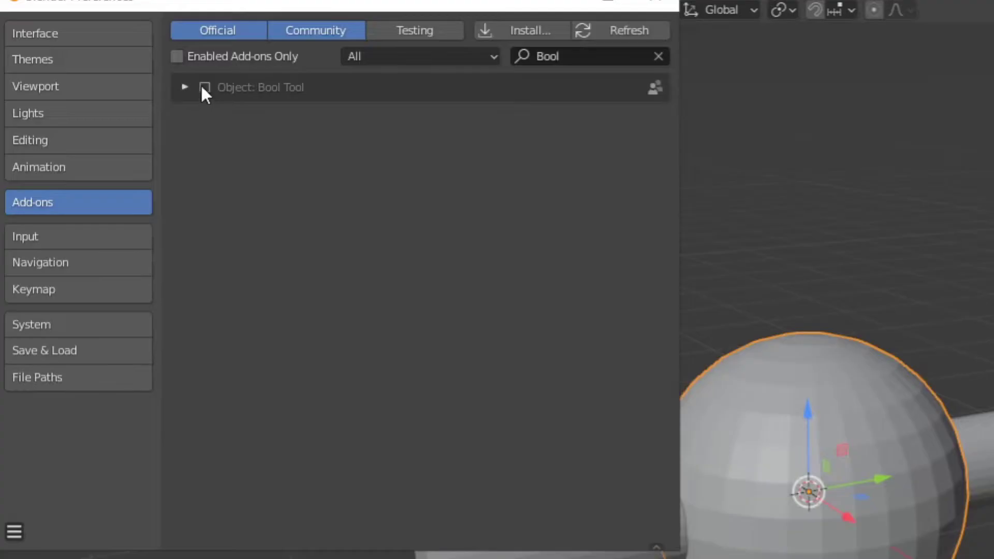
click(205, 87)
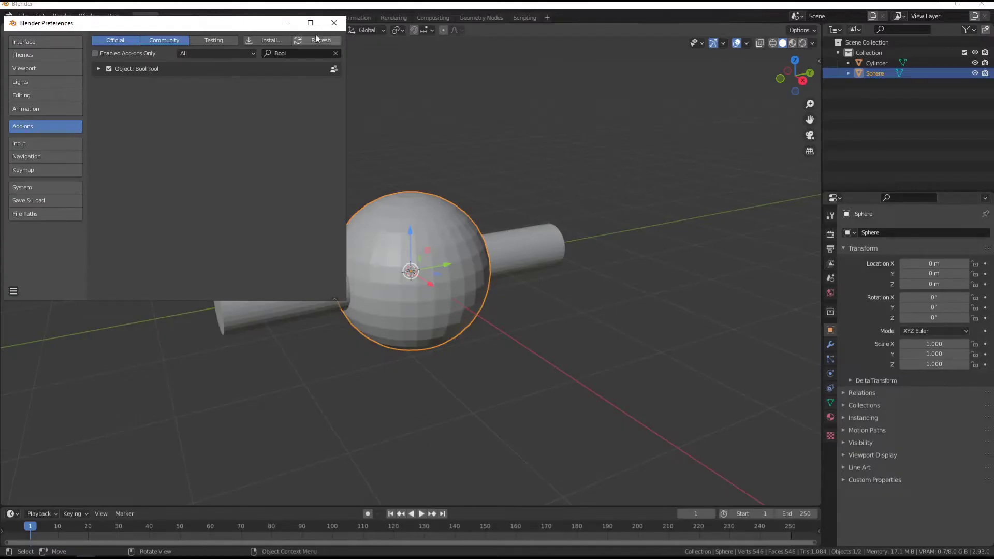
click(335, 26)
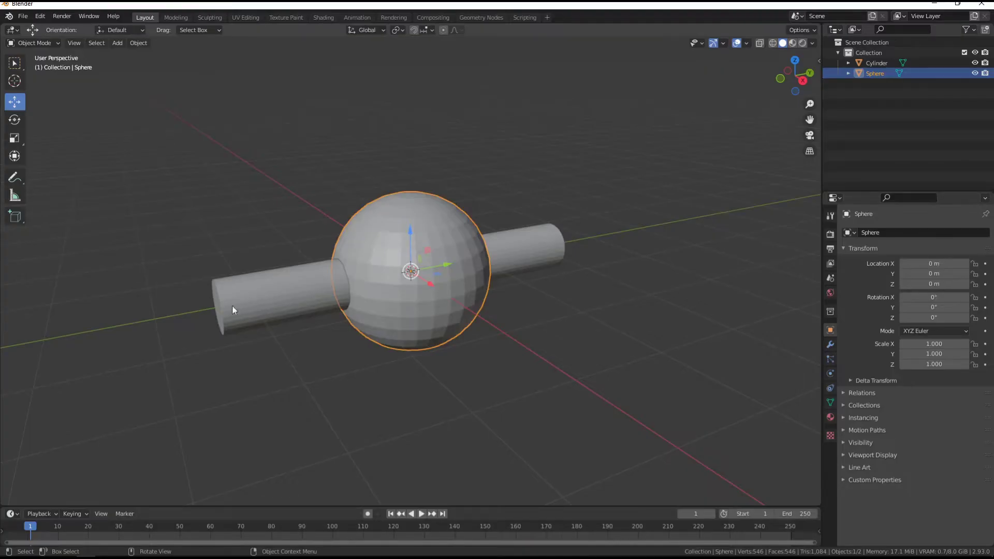
Select the cylinder rod, then shift-select the sphere for the Bool Tool Difference cut
click(238, 284)
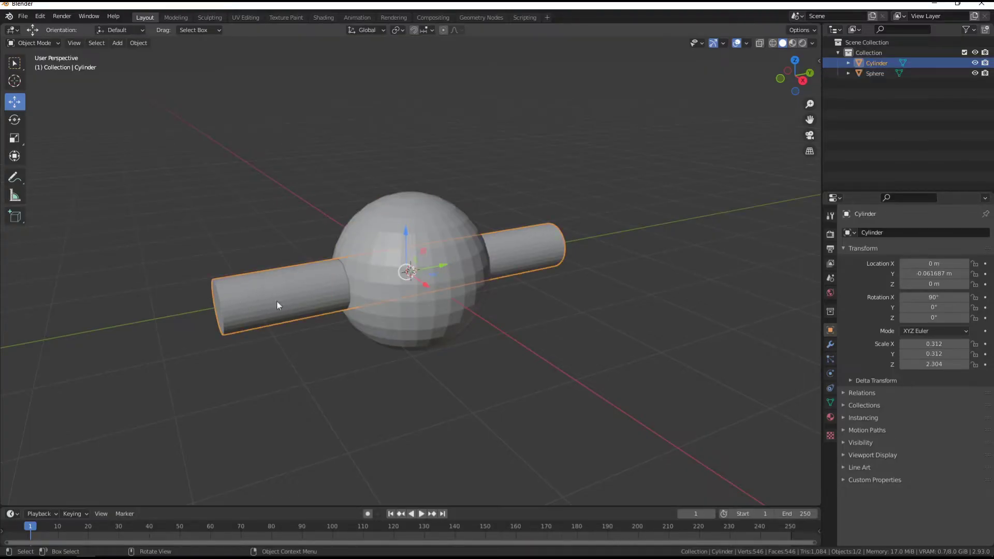
middle_drag(268, 305, 255, 307)
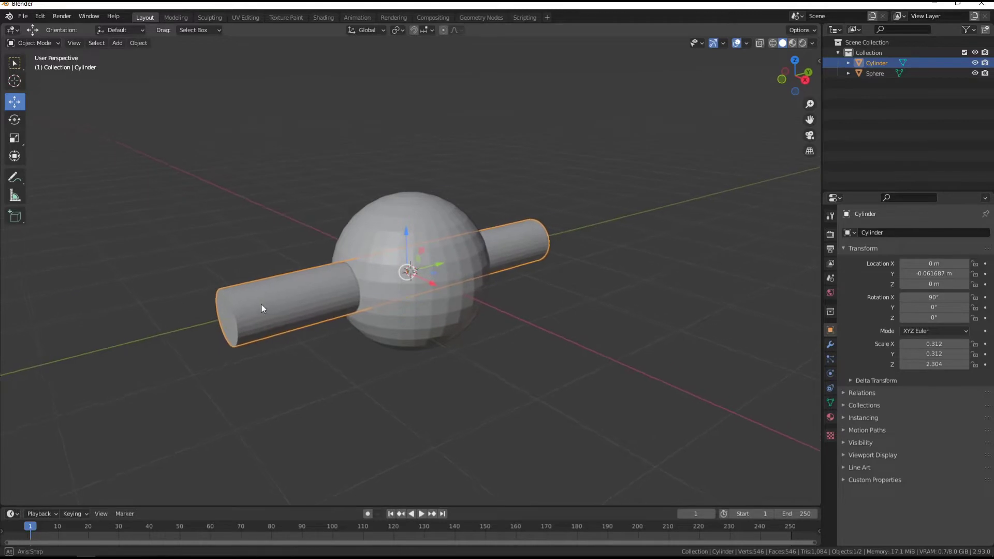
key(shift)
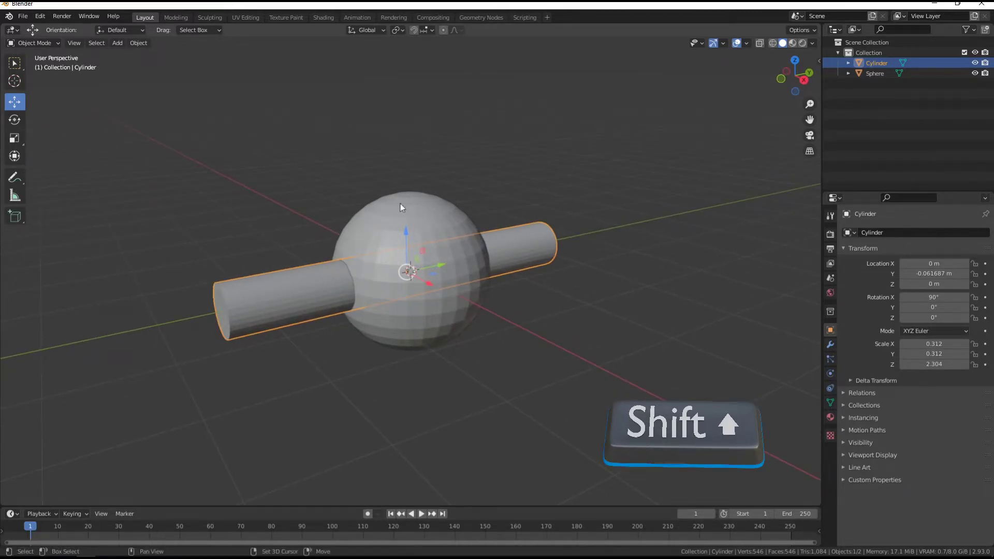
shift+click(386, 222)
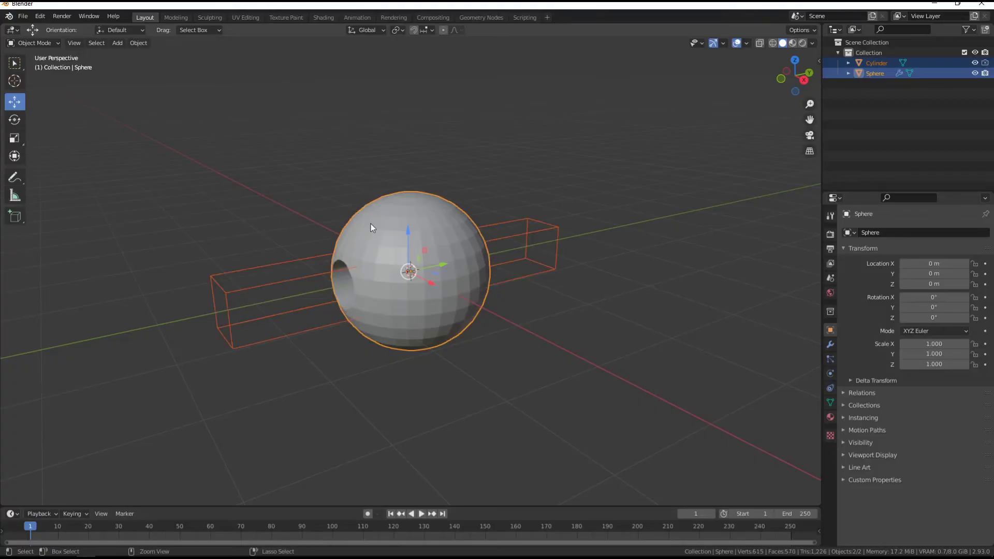
Select the cylinder cutter and trial move, rotate and scale, cancelling each
mouse_move(372, 260)
middle_down()
mouse_move(467, 236)
mouse_move(226, 294)
mouse_move(301, 280)
mouse_move(482, 337)
mouse_move(438, 306)
middle_up()
key(alt+a)
click(247, 277)
key(g)
key(Escape)
key(r)
key(r)
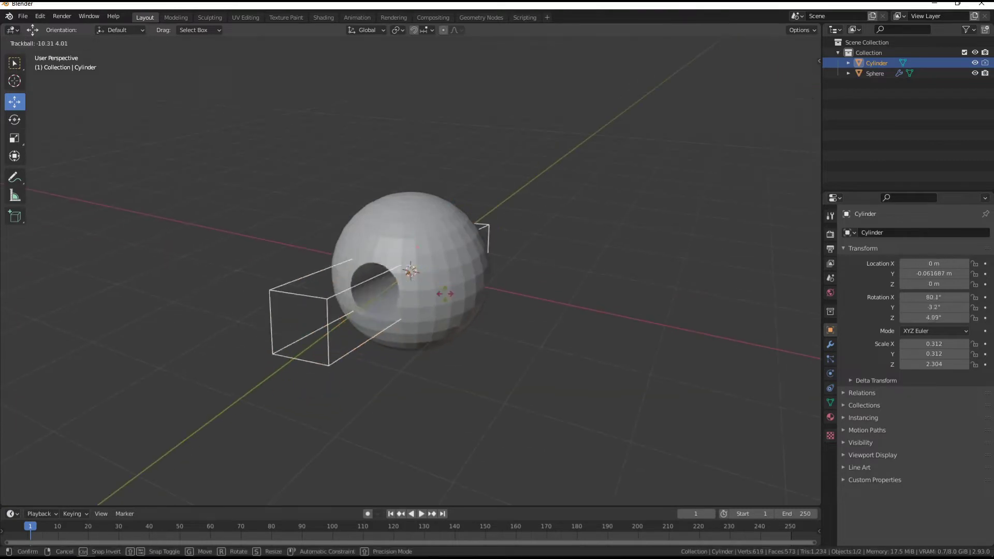
key(Escape)
key(s)
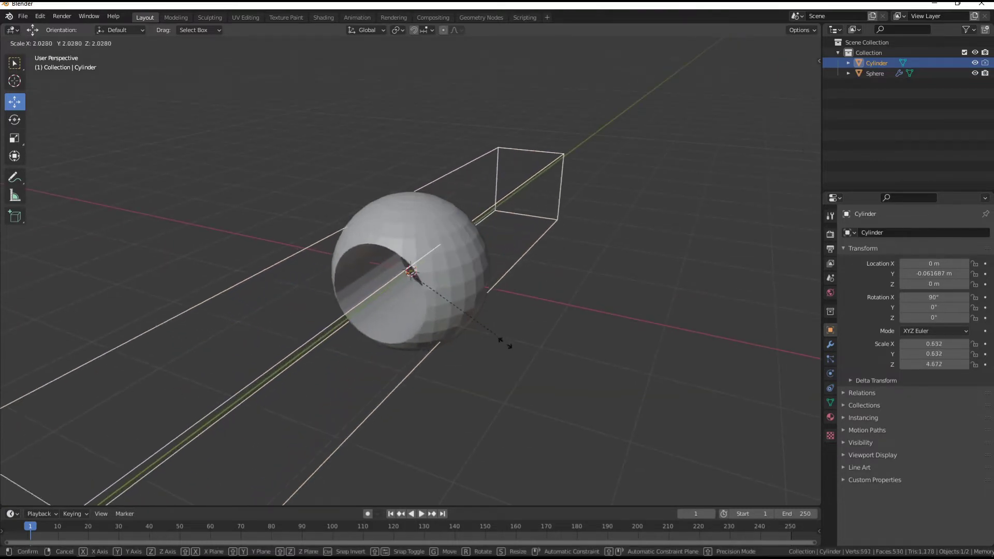
key(Escape)
mouse_move(519, 362)
middle_down()
mouse_move(475, 344)
mouse_move(453, 278)
mouse_move(465, 282)
mouse_move(399, 273)
middle_up()
Slide the cutter along X, raise it along Z, and slide it back along X
key(g)
key(x)
click(506, 291)
key(g)
key(z)
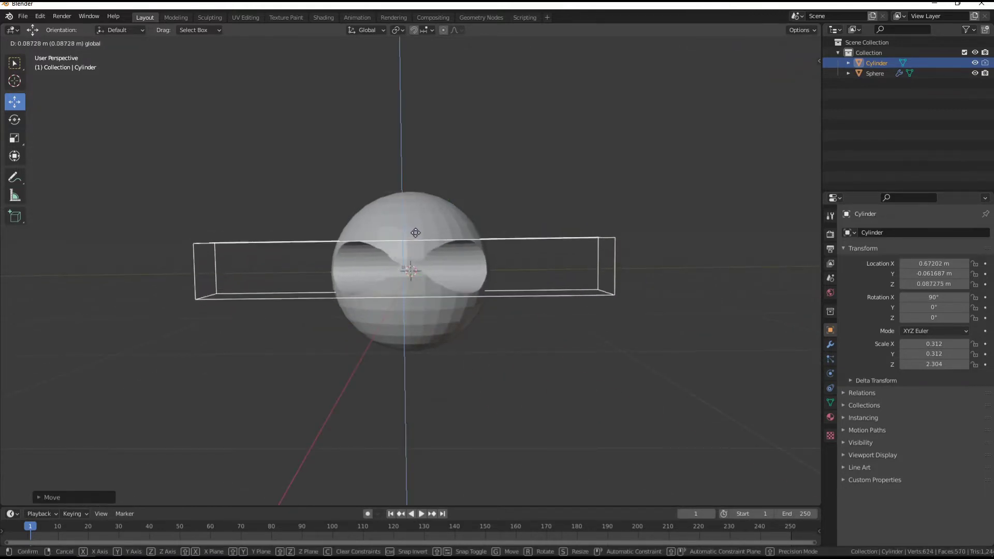
click(398, 235)
mouse_move(398, 235)
middle_down()
mouse_move(375, 293)
mouse_move(448, 278)
mouse_move(356, 300)
mouse_move(423, 168)
mouse_move(383, 217)
middle_up()
key(g)
key(x)
click(372, 288)
Rescale the cutter and move it back to the sphere's centre
key(s)
click(362, 295)
key(g)
key(z)
click(402, 172)
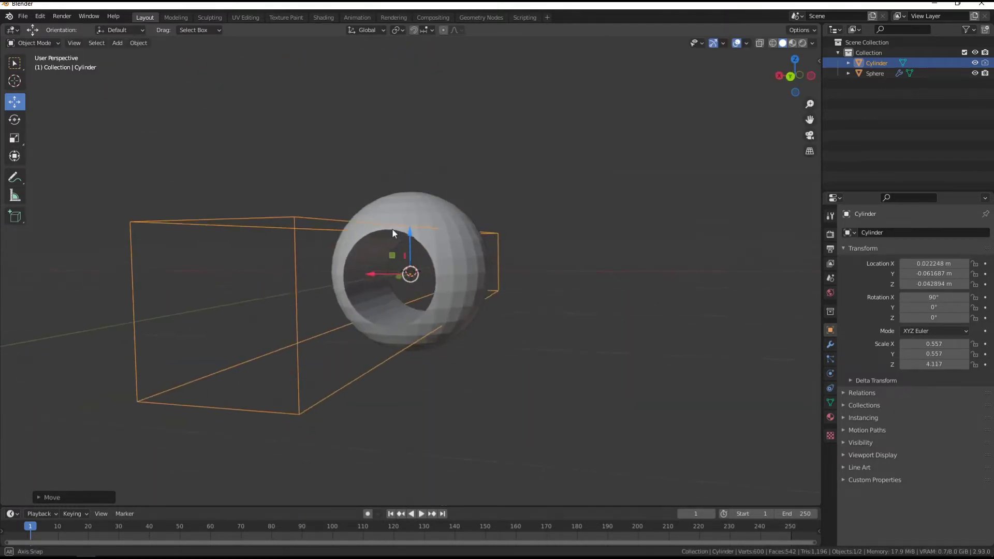
key(g)
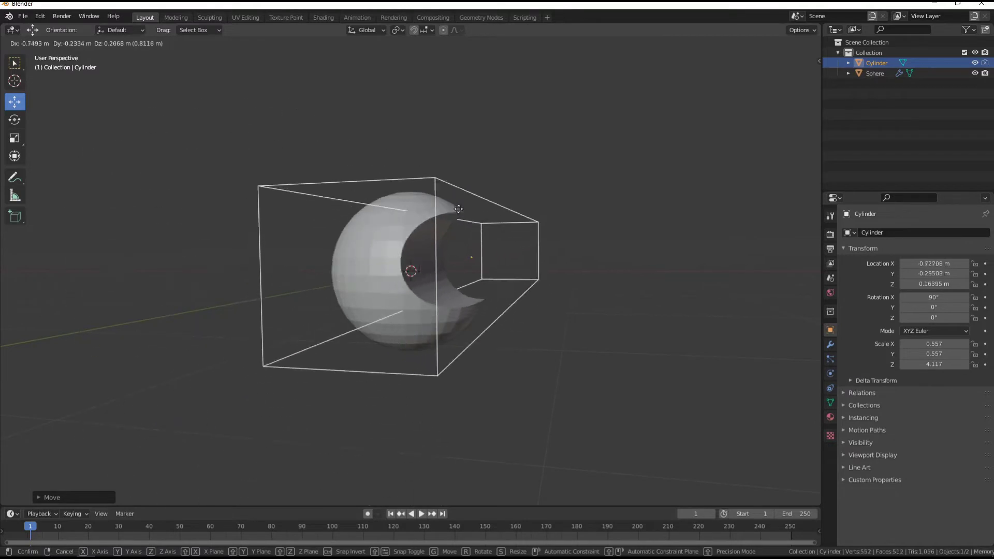
click(432, 229)
key(r)
key(z)
key(Escape)
Cancel a stretch of the cutter along X and select the sphere
middle_drag(307, 280, 546, 333)
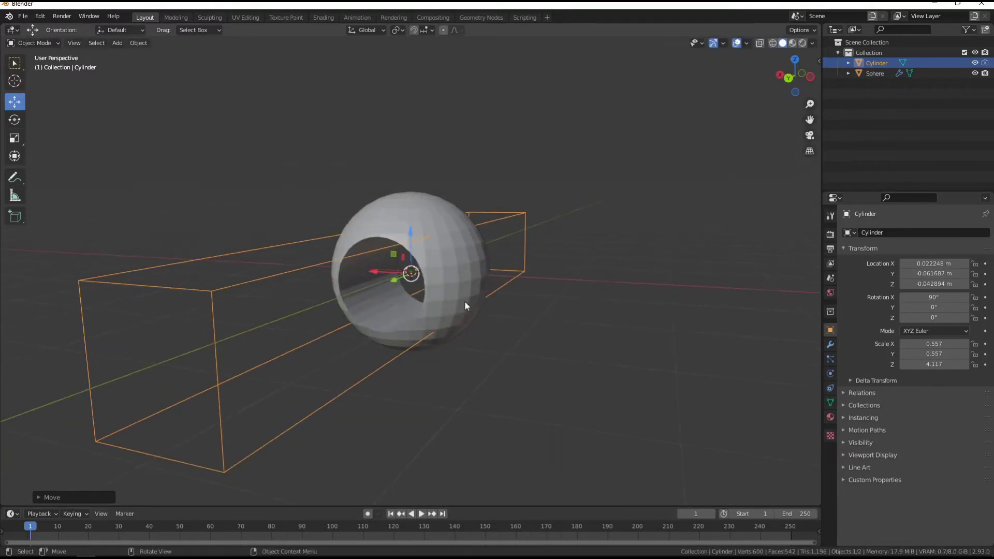
key(s)
key(x)
key(Escape)
middle_drag(615, 328, 399, 218)
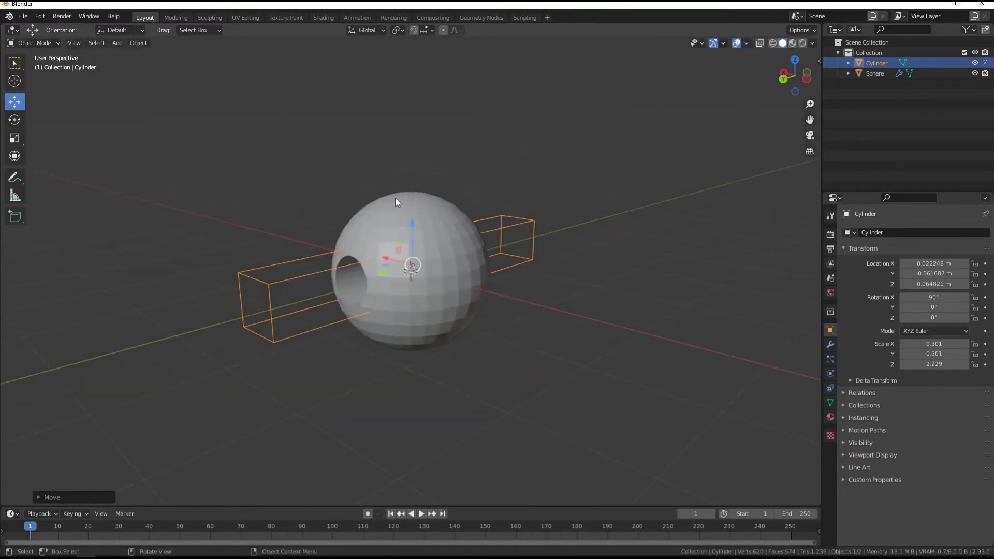
click(395, 198)
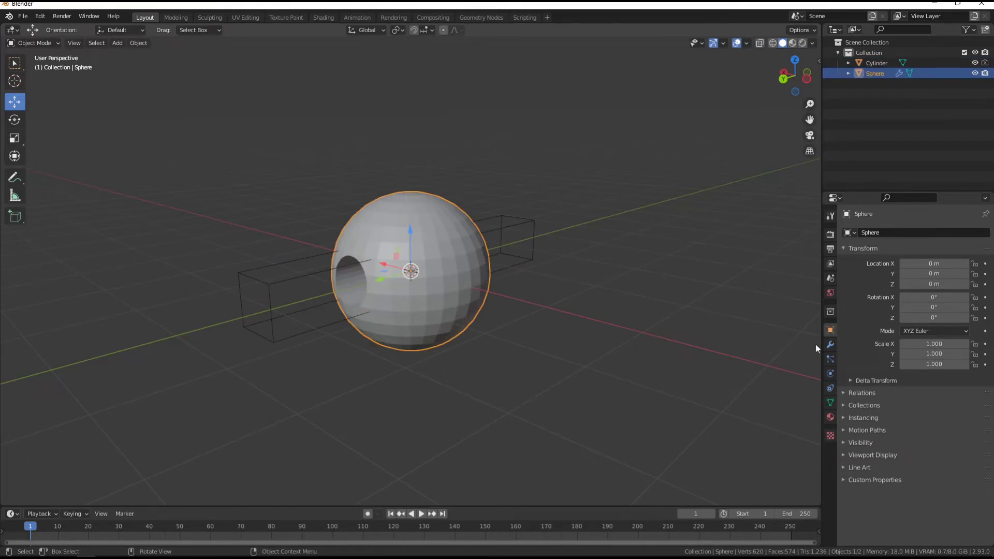
Compare Union and Intersect results in the sphere's boolean modifier
click(830, 344)
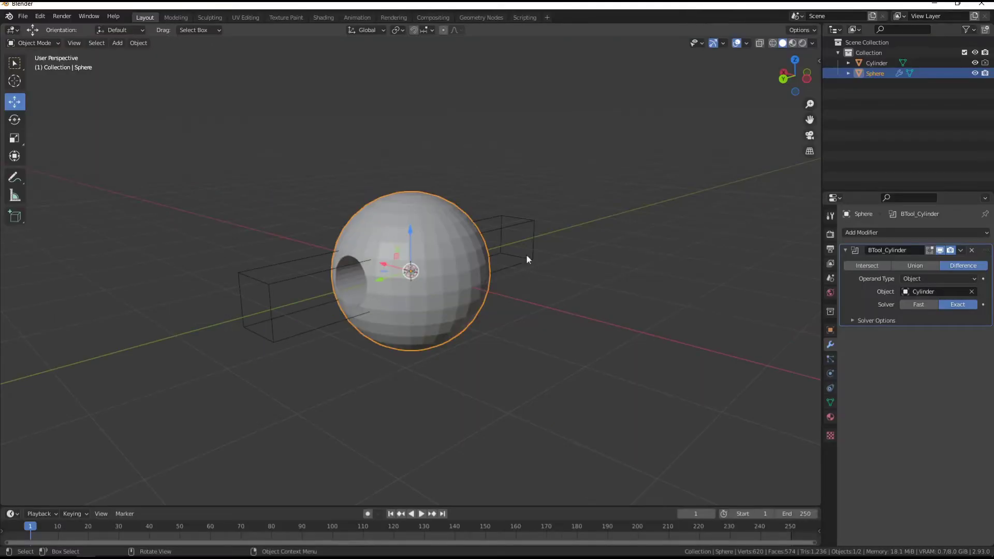
click(914, 265)
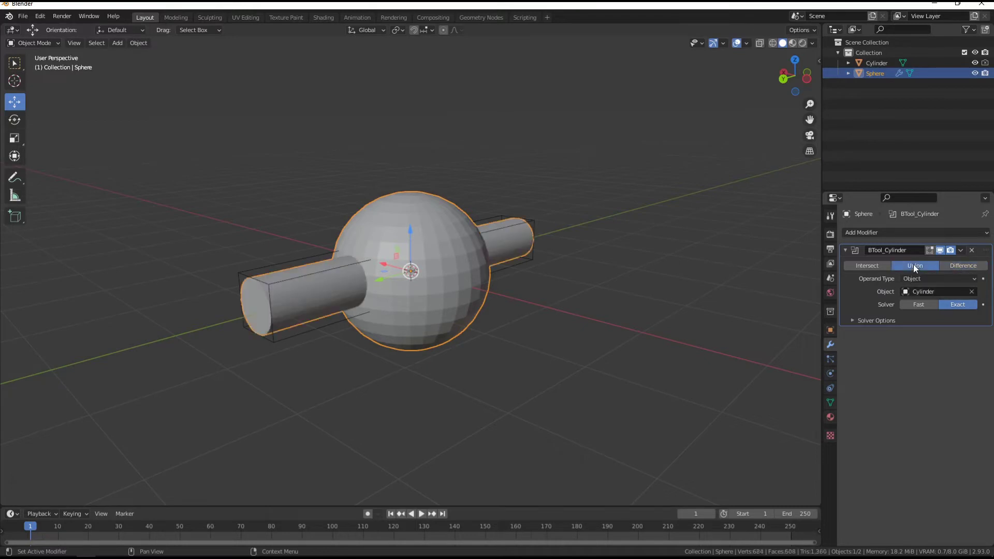
scroll(423, 310, up, 3)
mouse_move(424, 309)
middle_down()
mouse_move(468, 311)
mouse_move(457, 289)
mouse_move(579, 295)
middle_up()
click(865, 268)
mouse_move(471, 273)
middle_down()
mouse_move(423, 253)
mouse_move(496, 265)
middle_up()
key(g)
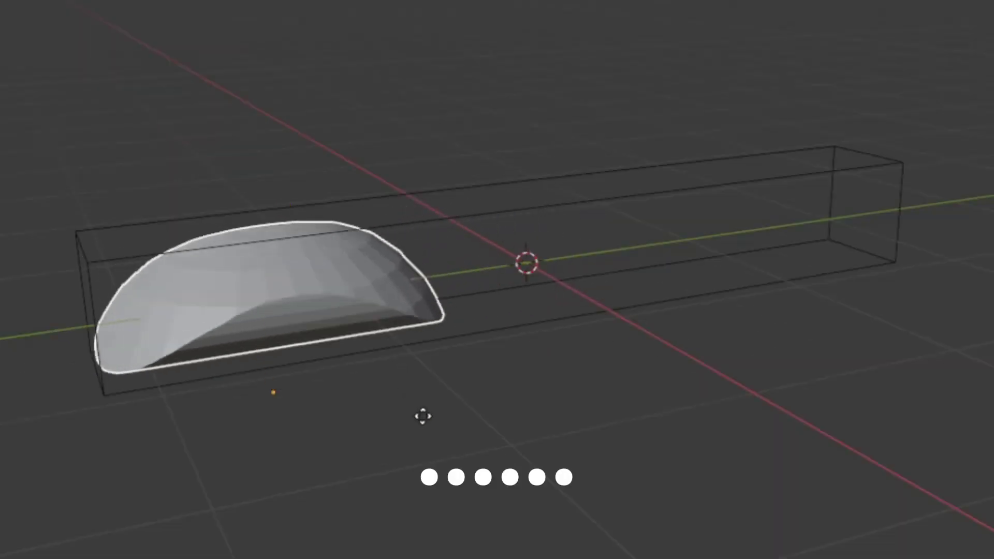
click(592, 426)
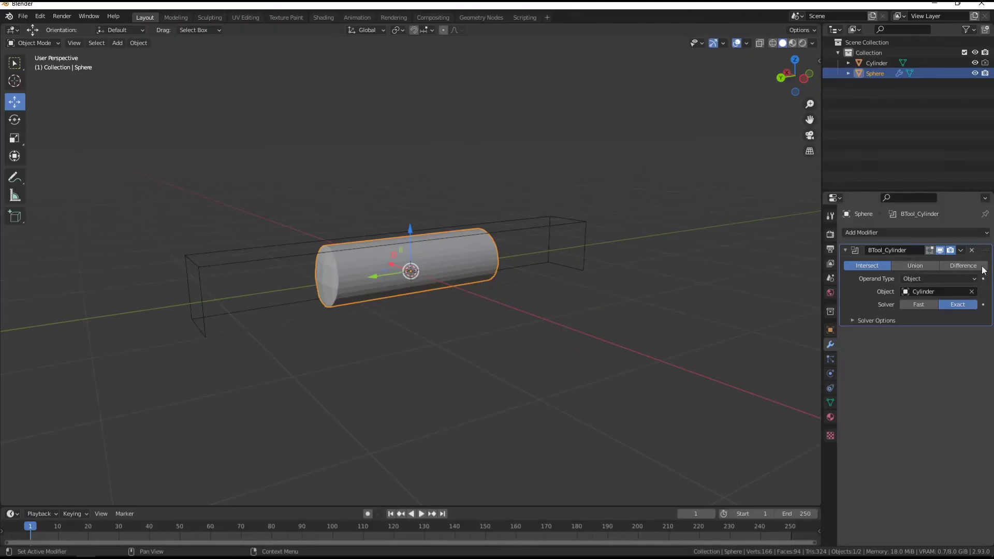
Set the boolean back to Difference, apply BTool_Cylinder, and delete the cylinder cutter
click(957, 266)
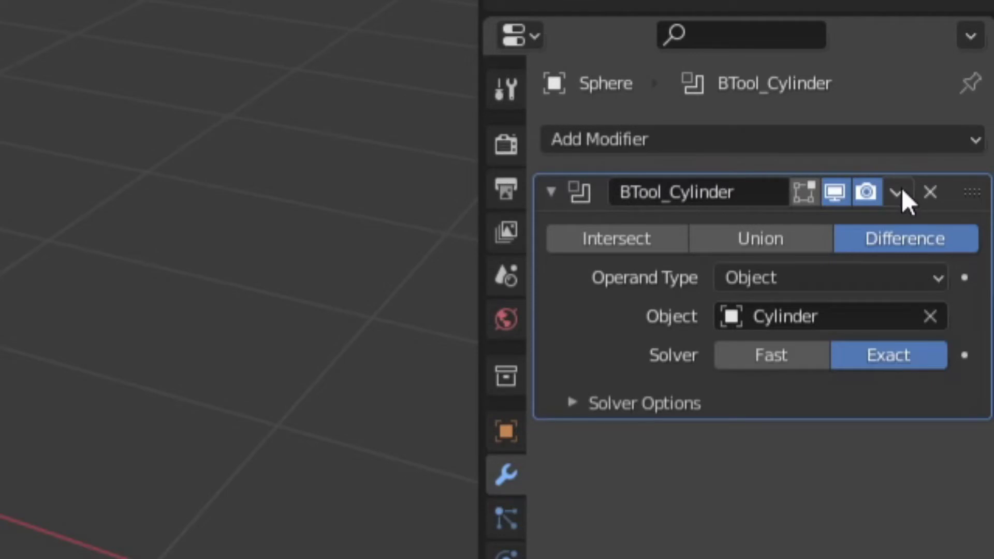
click(902, 190)
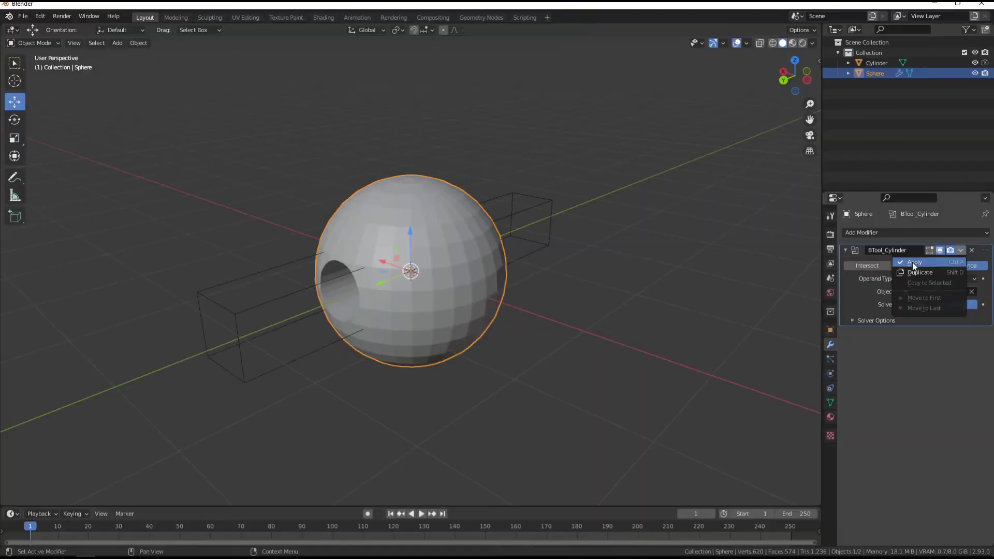
click(735, 235)
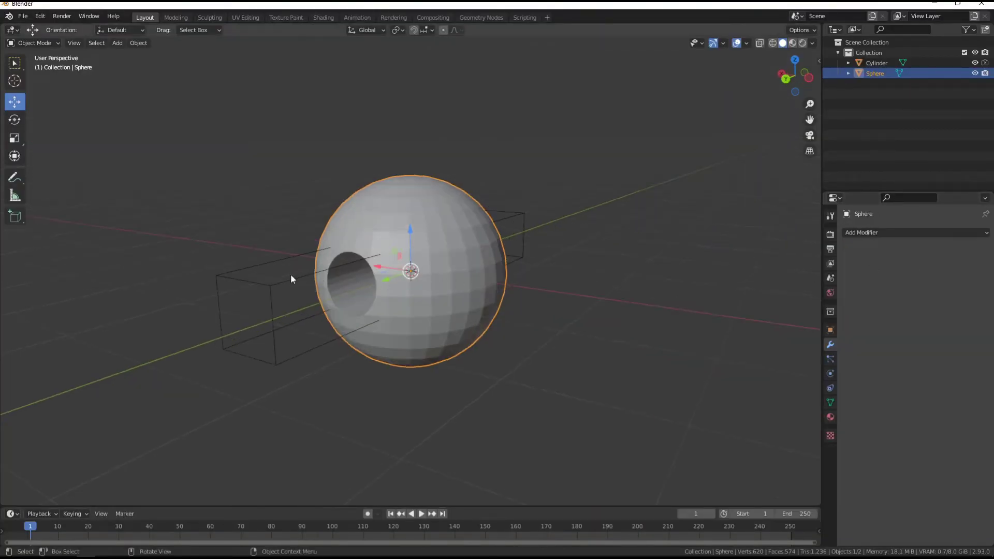
click(277, 295)
key(Delete)
Enter Edit Mode on the sphere and grow a vertex selection beside the hole
click(418, 306)
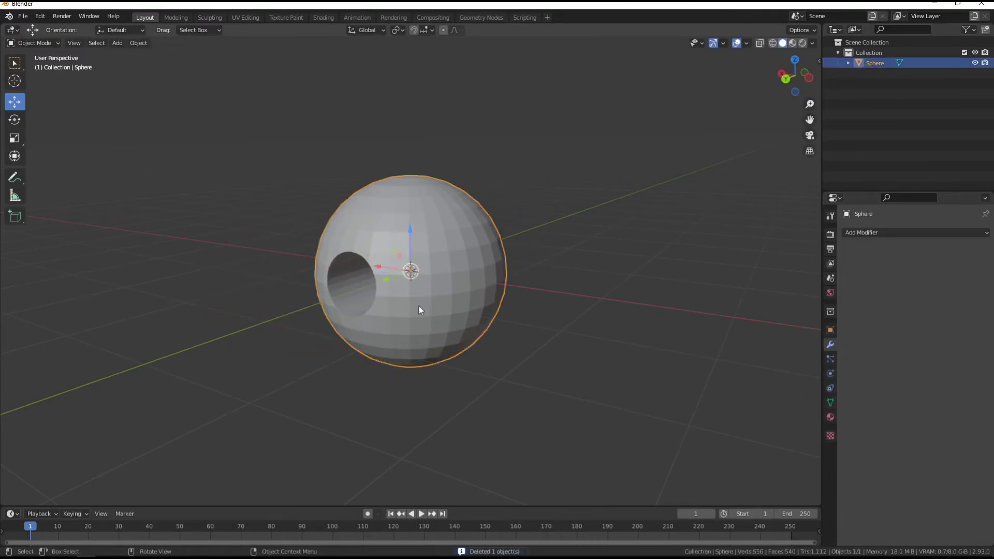
scroll(418, 306, up, 2)
click(34, 43)
click(21, 66)
middle_drag(362, 249, 497, 248)
scroll(496, 249, up, 3)
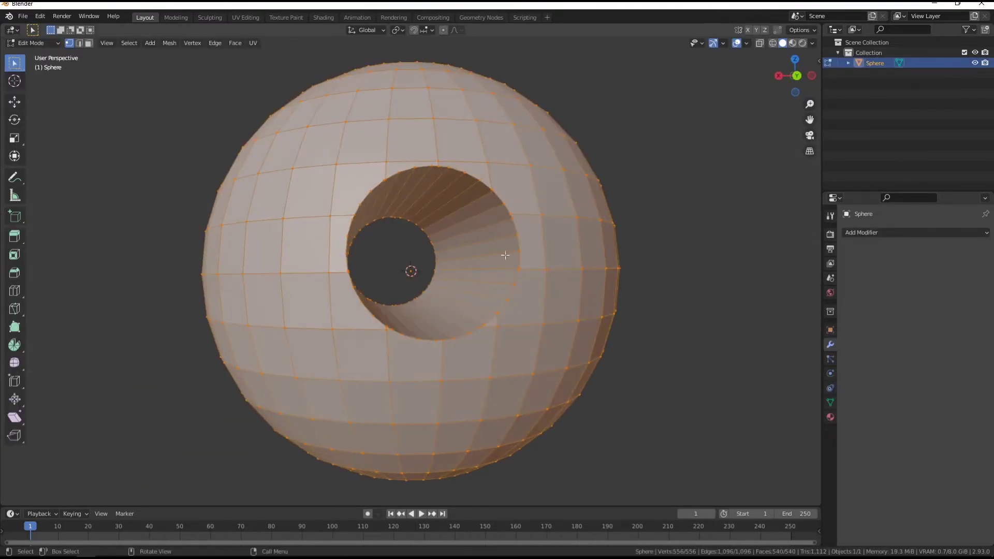
click(502, 245)
key(ctrl+KP_Add)
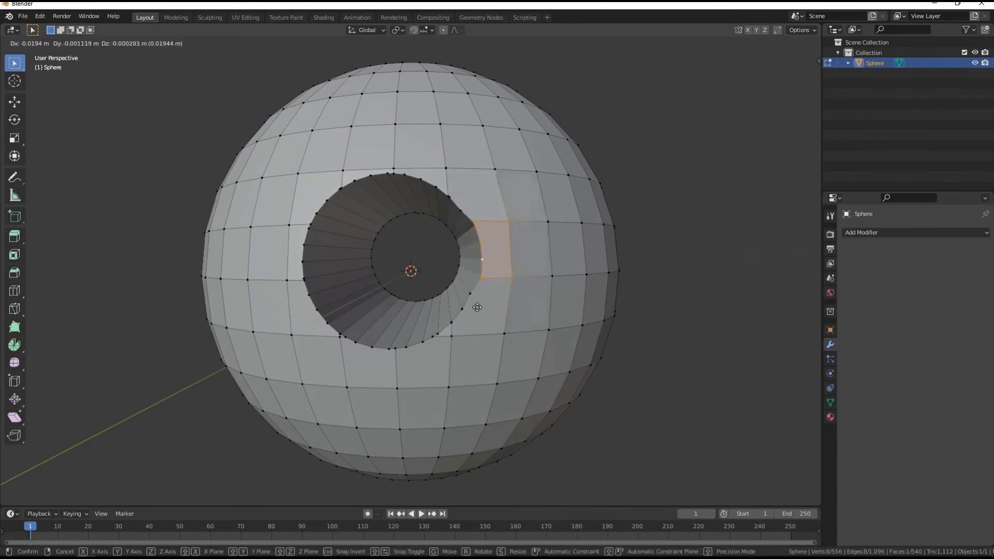
scroll(510, 214, down, 2)
Return the sphere to Object Mode and bring up the Add menu
mouse_move(509, 213)
middle_down()
mouse_move(418, 327)
mouse_move(442, 305)
mouse_move(454, 321)
mouse_move(409, 321)
mouse_move(428, 318)
mouse_move(446, 288)
mouse_move(458, 309)
mouse_move(446, 294)
middle_up()
key(Tab)
scroll(417, 327, down, 1)
scroll(428, 318, down, 1)
click(118, 43)
mouse_move(131, 54)
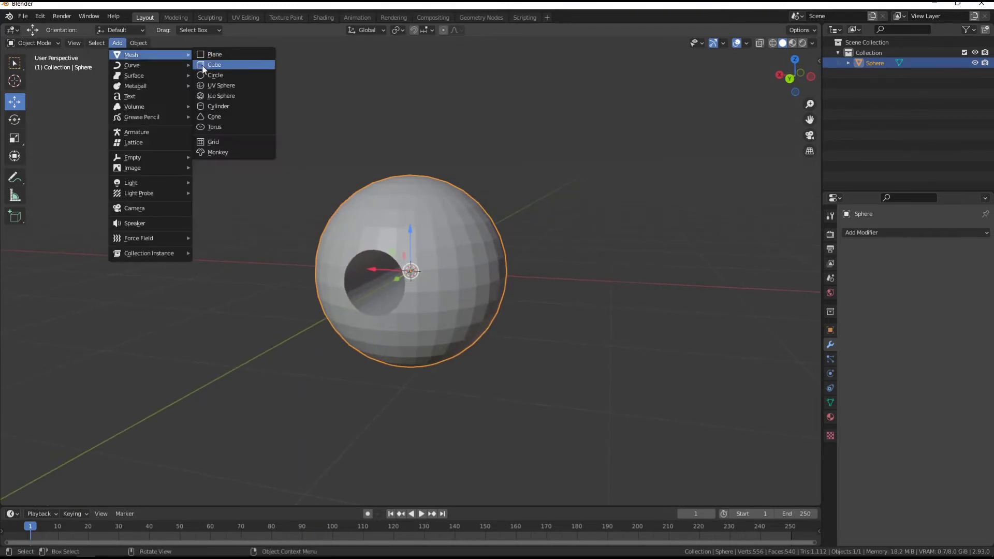
Add a cube, shrink it, and place it raised beside the sphere
click(202, 68)
middle_drag(554, 322, 481, 289)
key(s)
click(417, 240)
key(g)
key(z)
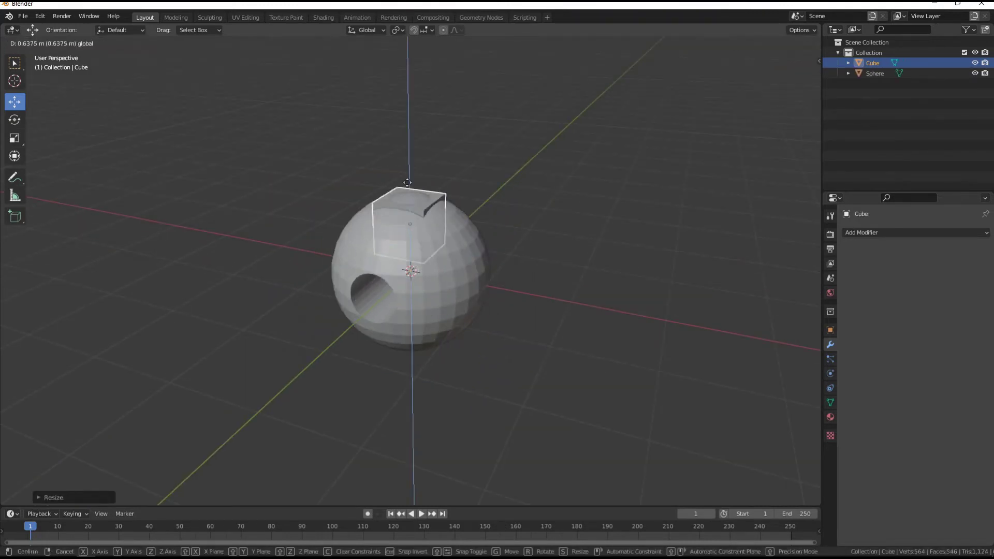
click(407, 181)
key(g)
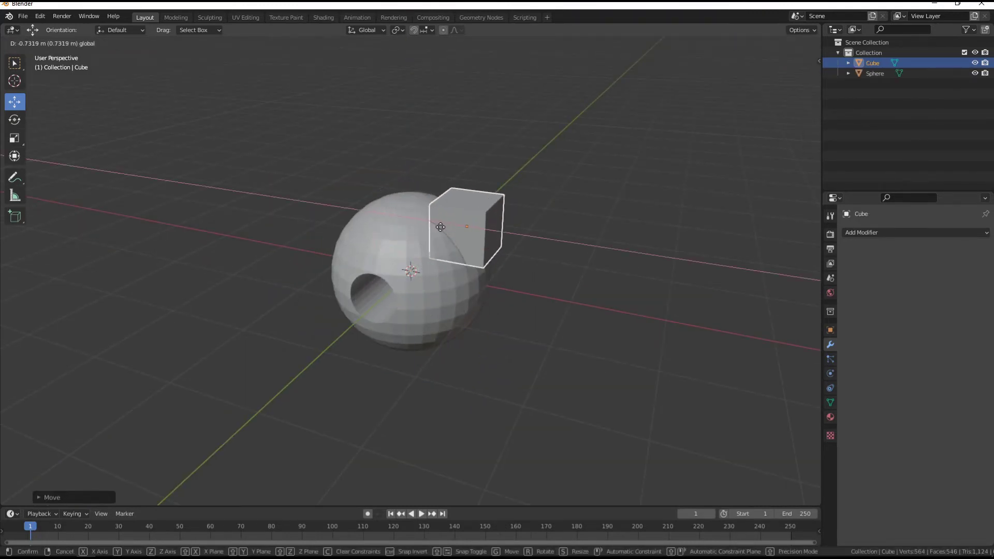
click(439, 232)
scroll(439, 231, up, 2)
mouse_move(527, 233)
middle_down()
mouse_move(434, 229)
mouse_move(559, 151)
middle_up()
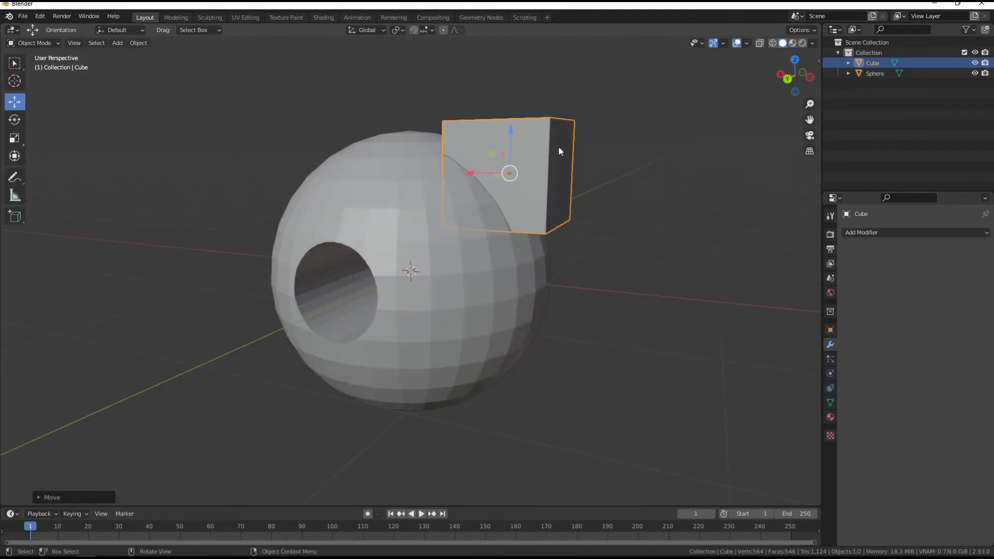
Select the cube and sphere and union them with Bool Tool as BTool_Cube
shift+click(470, 287)
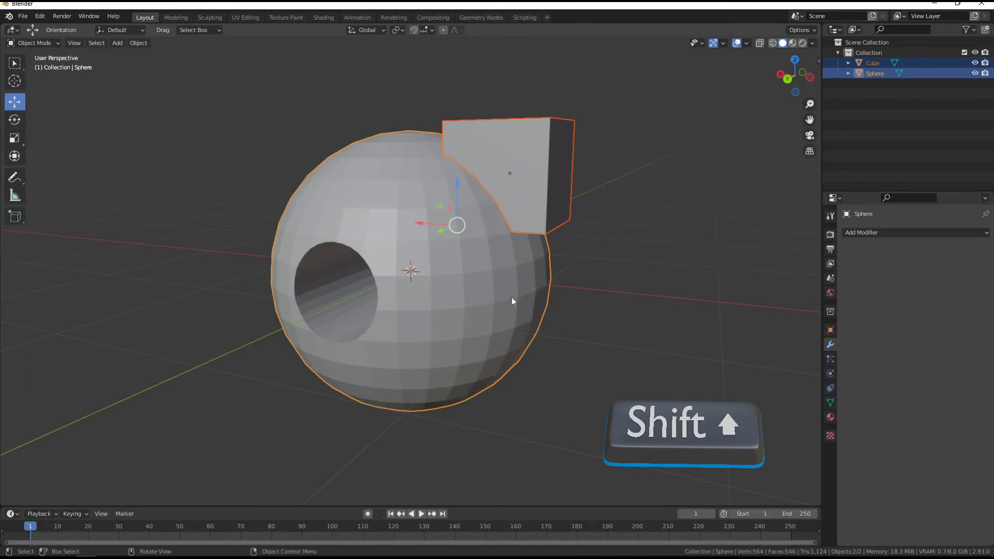
key(ctrl+KP_Add)
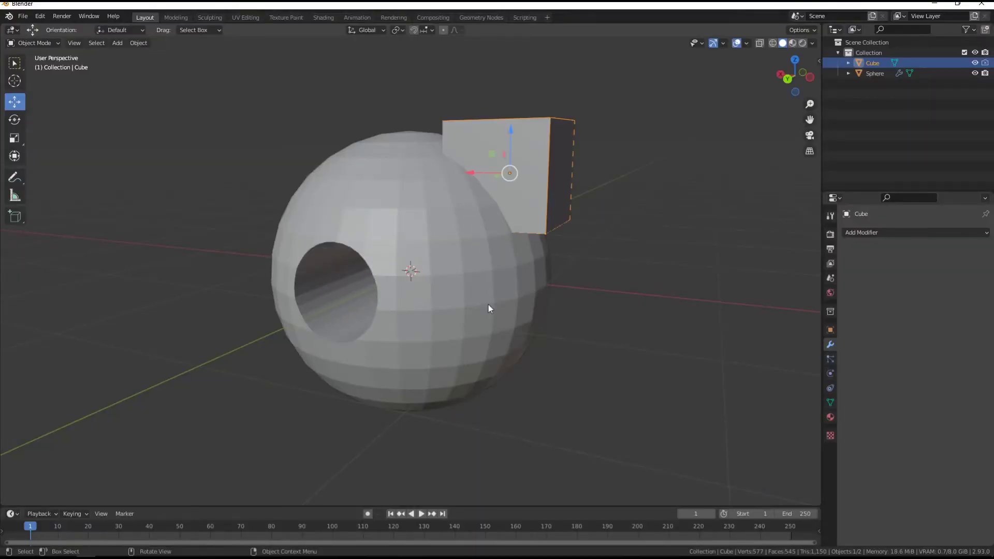
shift+click(489, 287)
key(ctrl+shift+KP_Add)
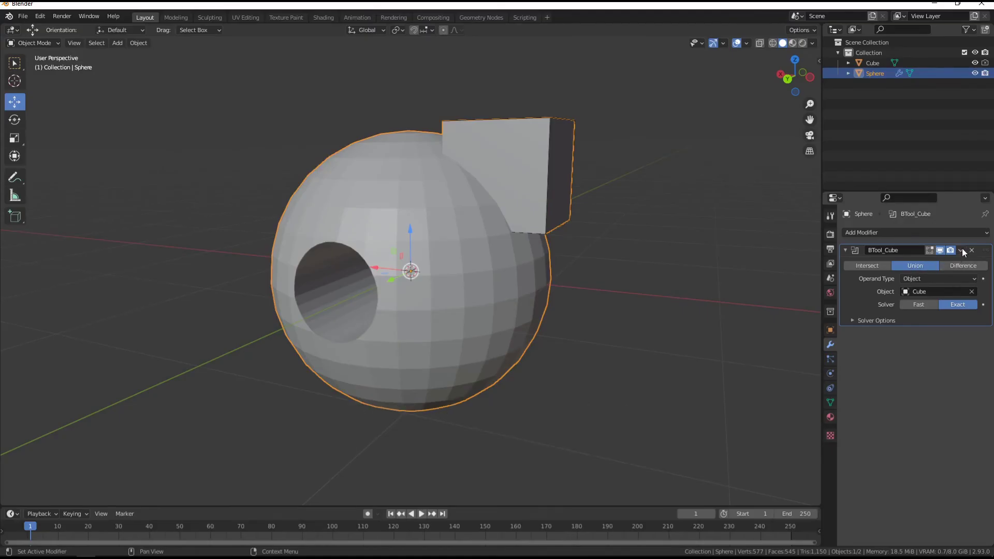
Apply the cube's boolean union to the sphere and inspect the merged shape
click(961, 251)
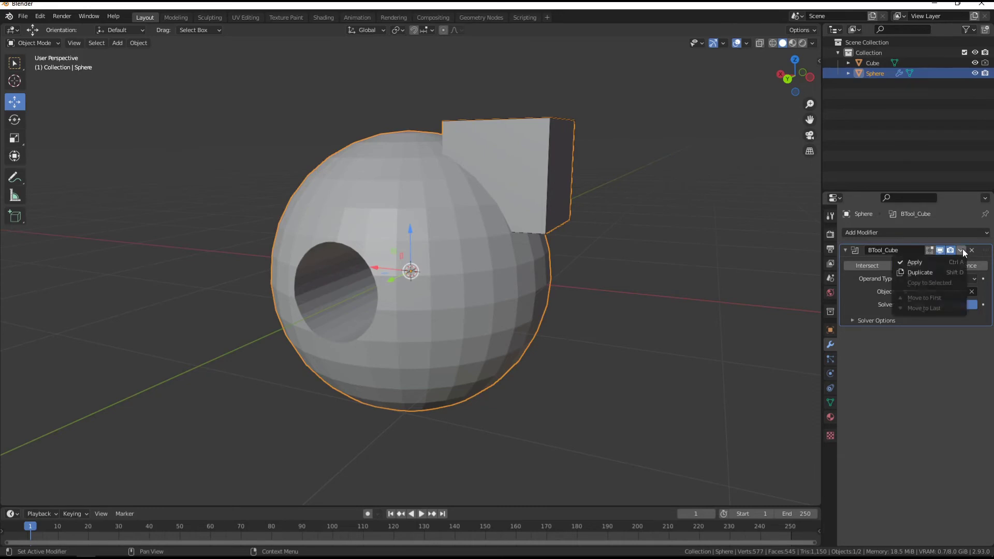
click(914, 263)
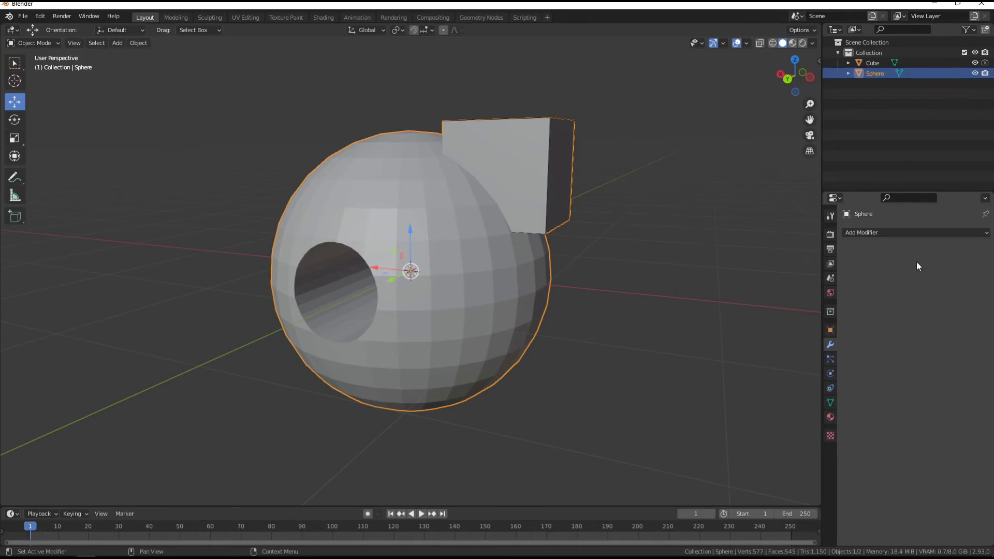
scroll(541, 275, down, 3)
middle_drag(542, 275, 489, 239)
Delete the leftover cube
click(488, 206)
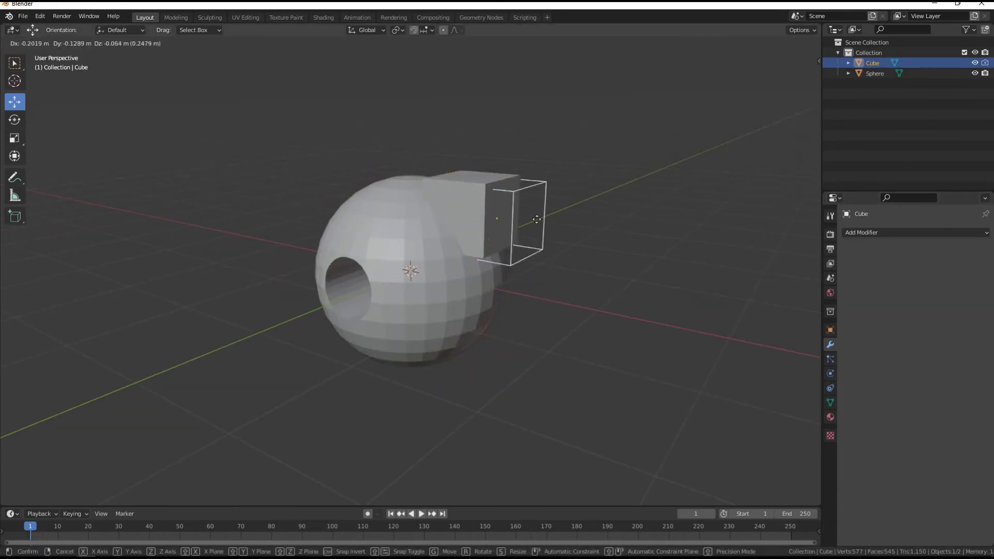
drag(488, 201, 606, 204)
key(x)
click(606, 204)
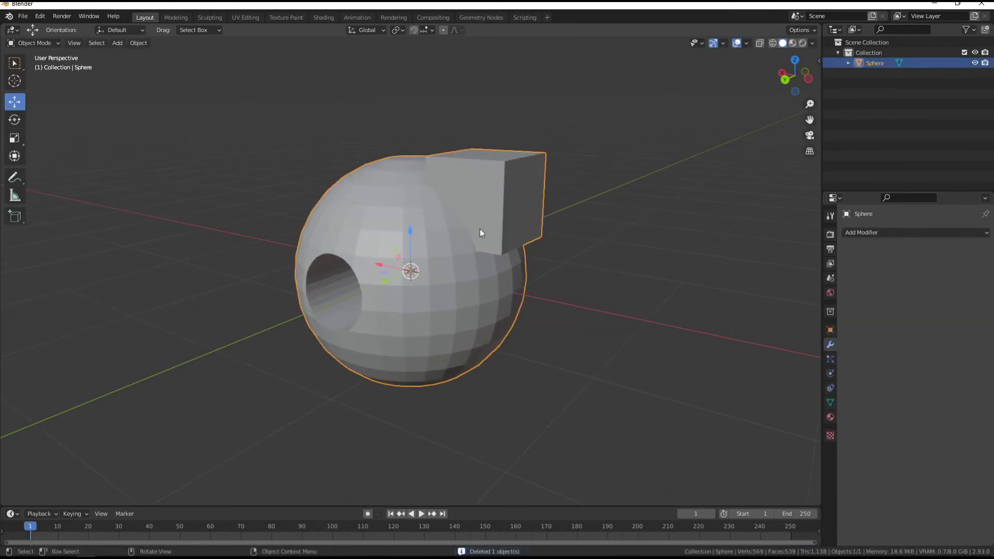
In the sphere's Edit Mode, select the block's top face and start moving it outward
key(Tab)
scroll(481, 231, up, 2)
click(451, 153)
middle_drag(450, 153, 598, 158)
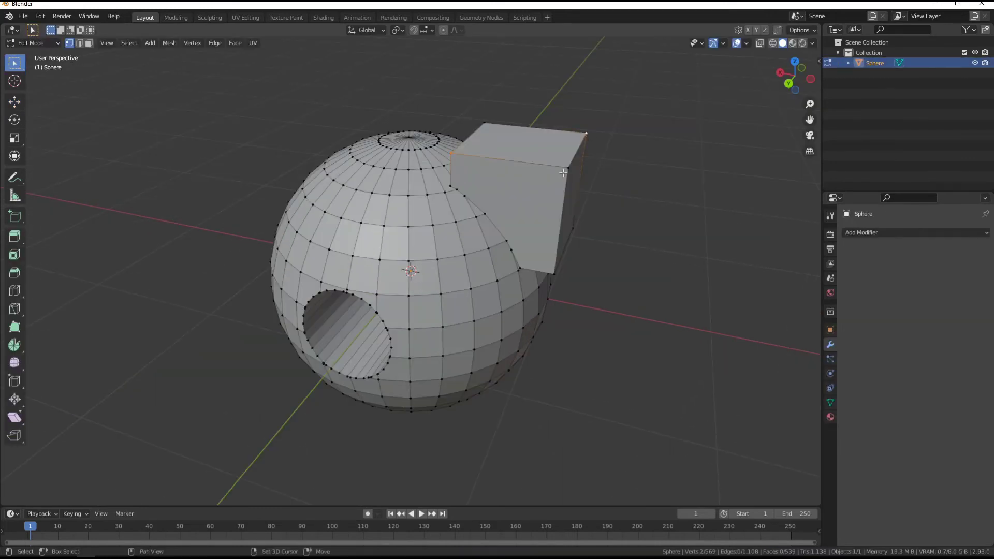
shift+click(490, 117)
key(g)
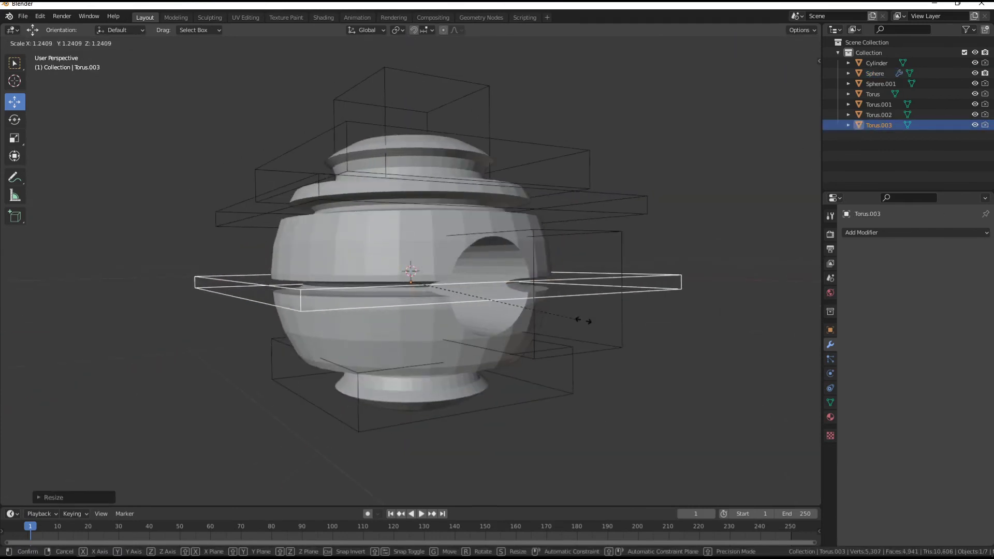
Apply every remaining boolean cut in the sphere's modifier stack
click(961, 259)
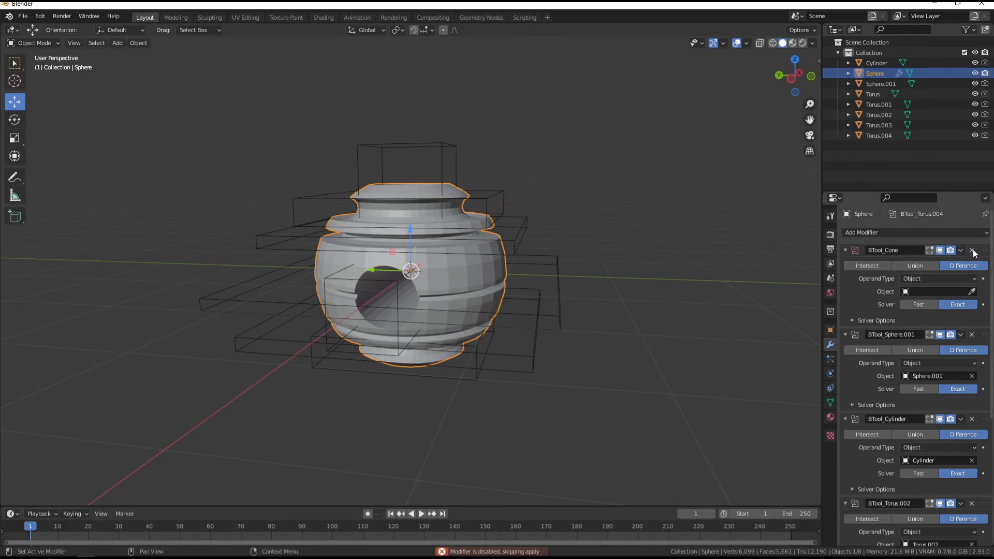
click(971, 250)
click(960, 251)
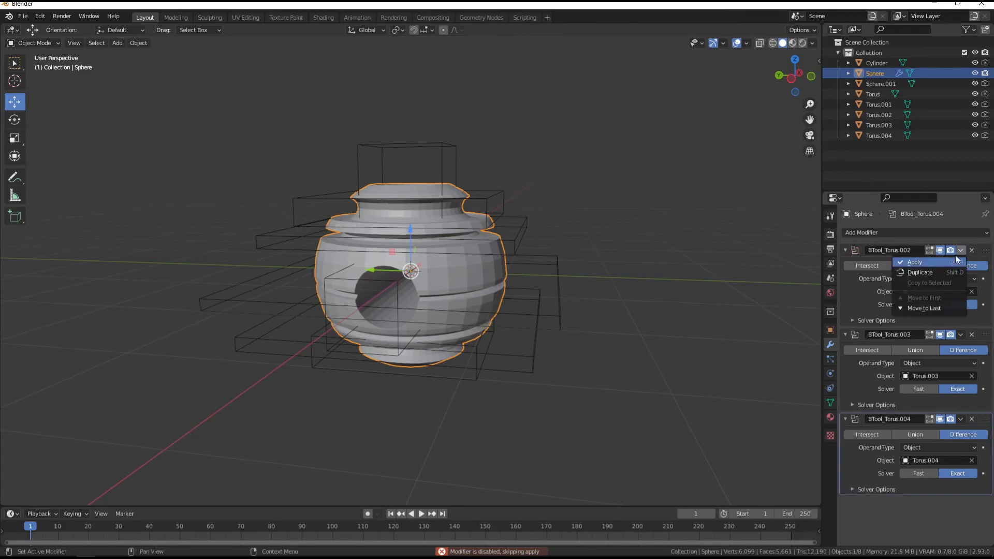
click(961, 262)
Delete the leftover cutter objects and select the carved sphere
click(961, 251)
click(411, 293)
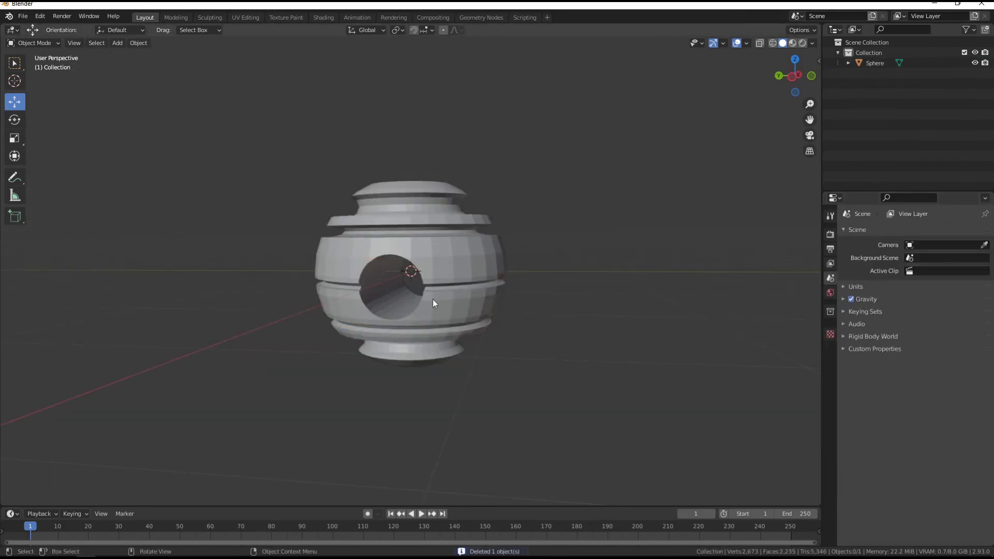
middle_drag(433, 299, 427, 293)
click(427, 293)
Rotate the carved sphere and apply Shade Smooth to it
key(r)
key(r)
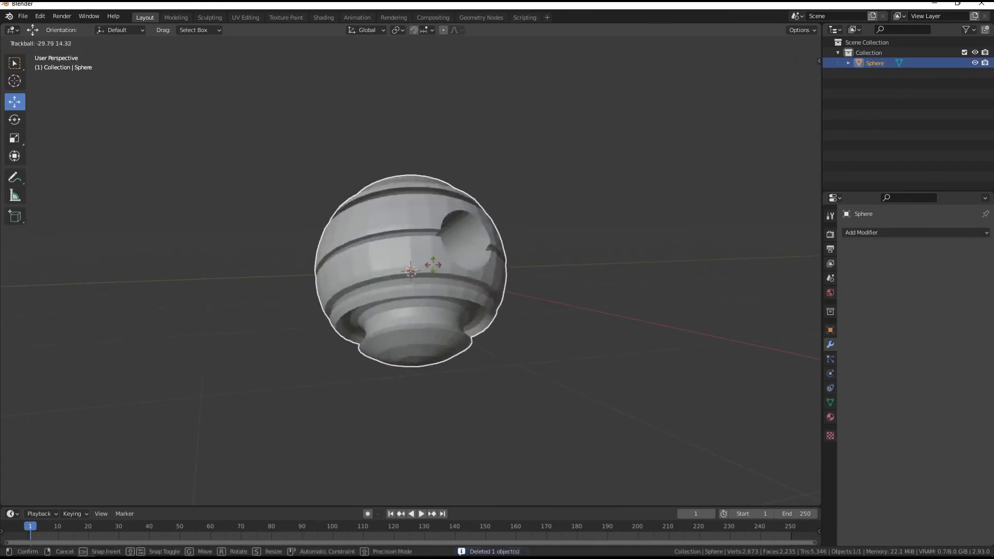
click(564, 233)
right_click(564, 231)
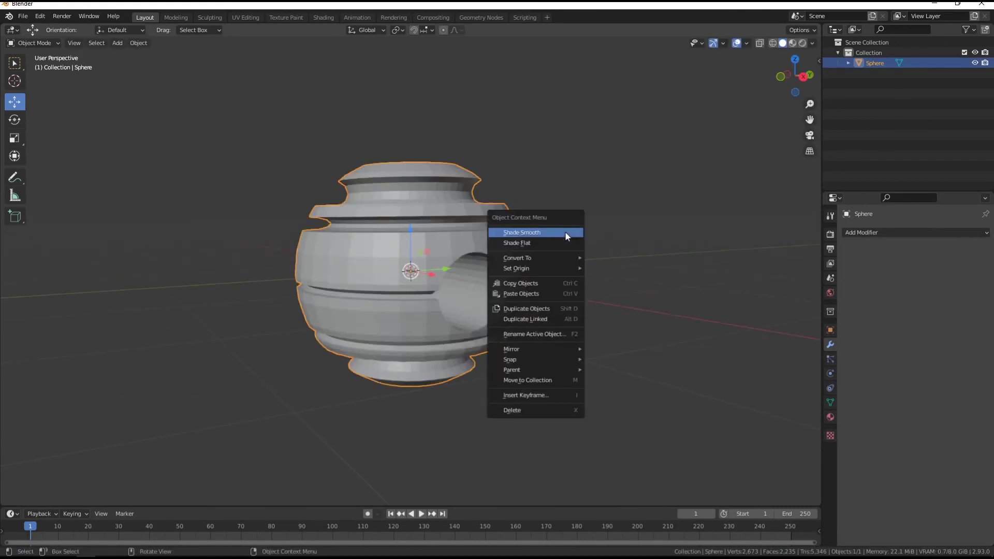
click(527, 236)
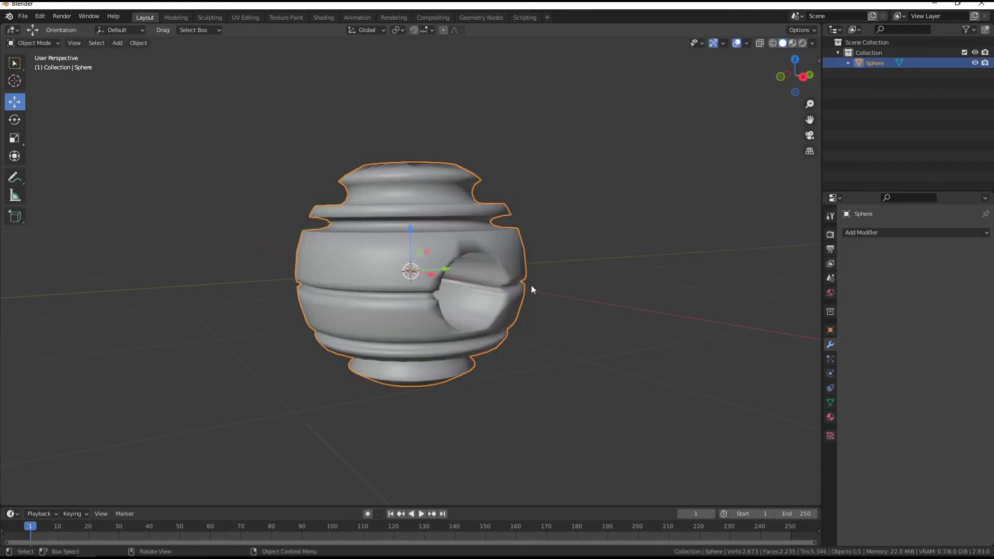
scroll(530, 284, up, 2)
mouse_move(492, 286)
middle_down()
mouse_move(443, 246)
mouse_move(336, 291)
middle_up()
Inspect the vase from above and the side, then open its Object Data Normals panel
key(alt+a)
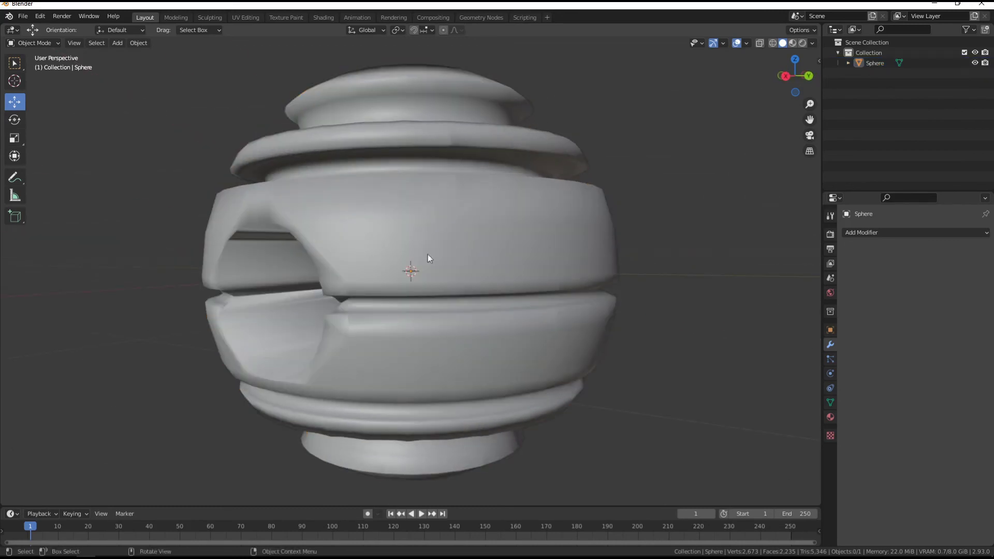
middle_drag(290, 365, 359, 224)
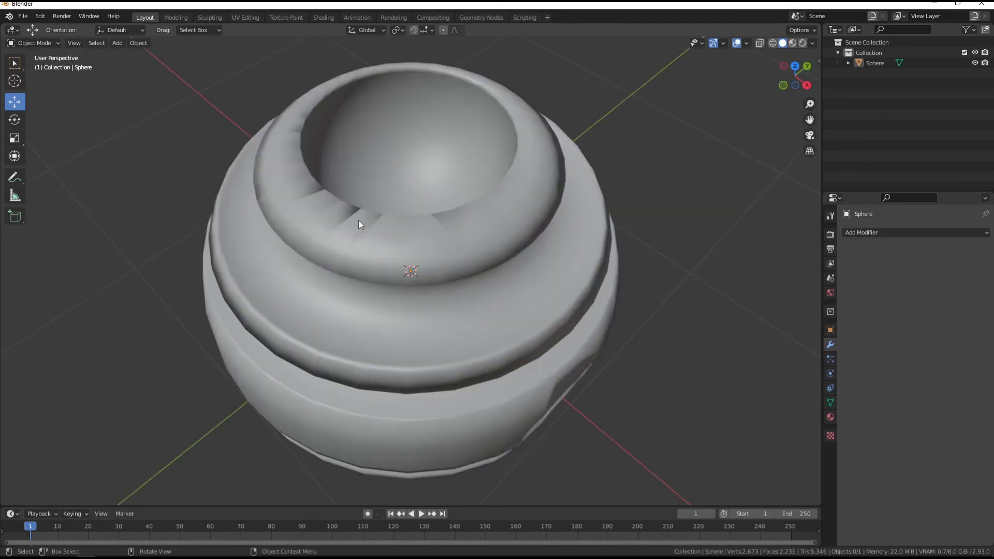
scroll(428, 247, down, 3)
mouse_move(427, 247)
middle_down()
mouse_move(455, 285)
mouse_move(688, 386)
middle_up()
click(454, 286)
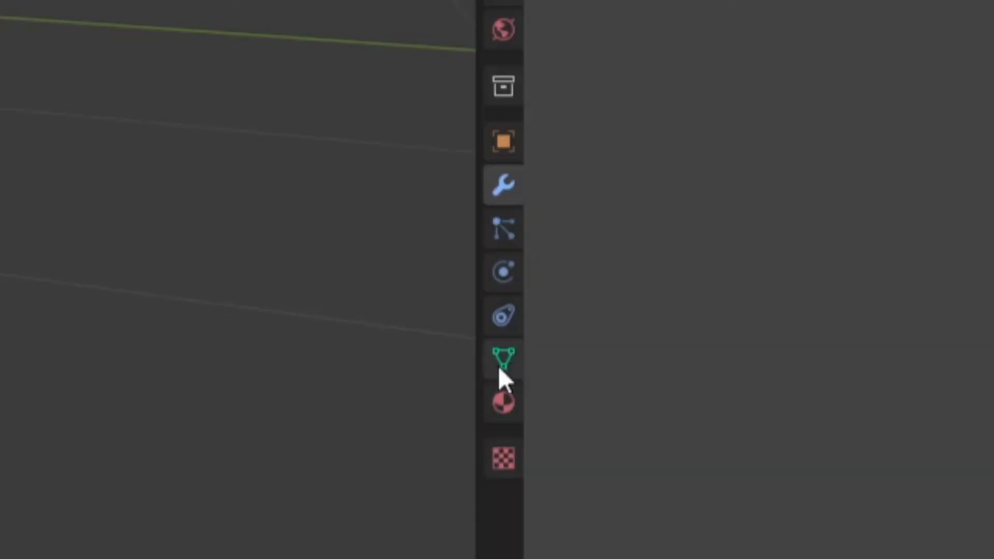
click(499, 369)
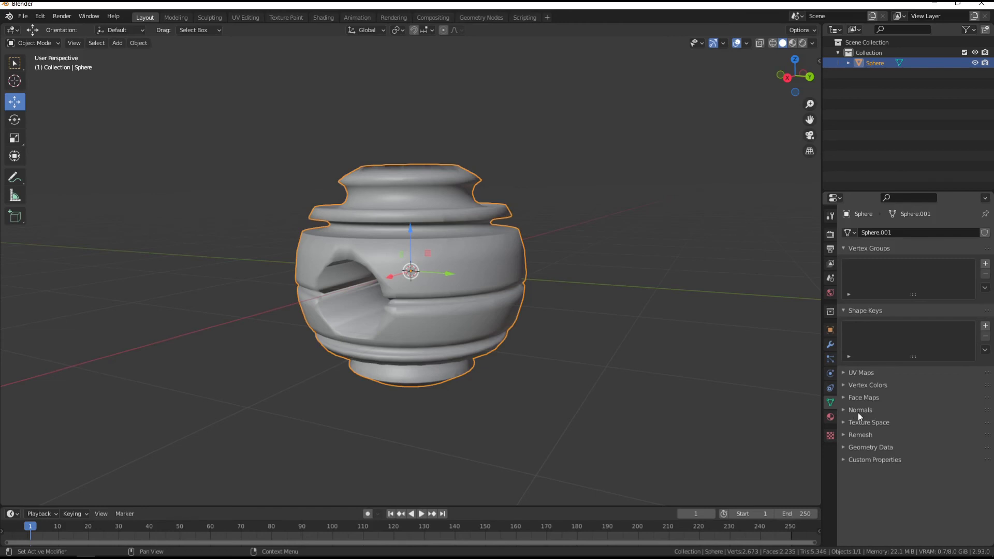
click(847, 409)
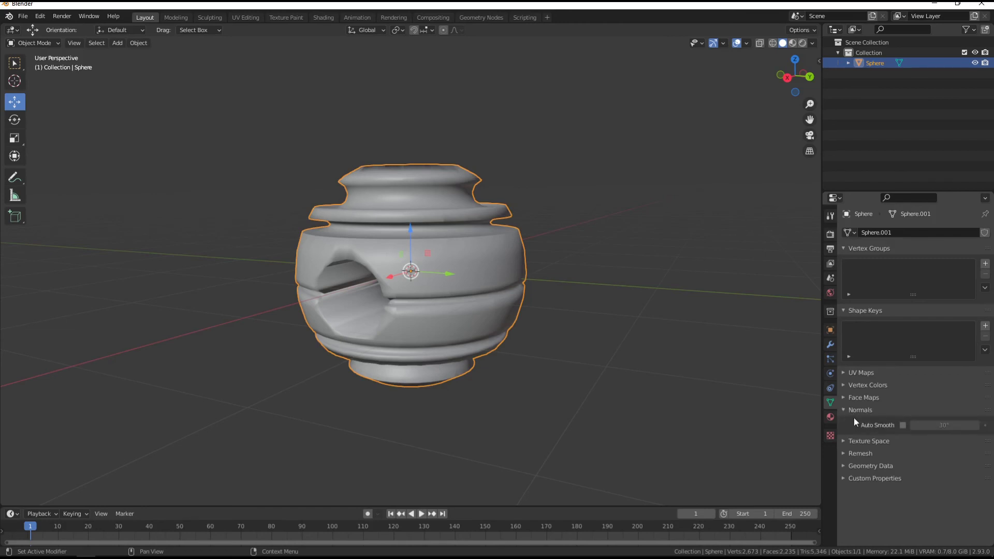
Tick Auto Smooth under Normals and set its angle to 35.7°
click(902, 426)
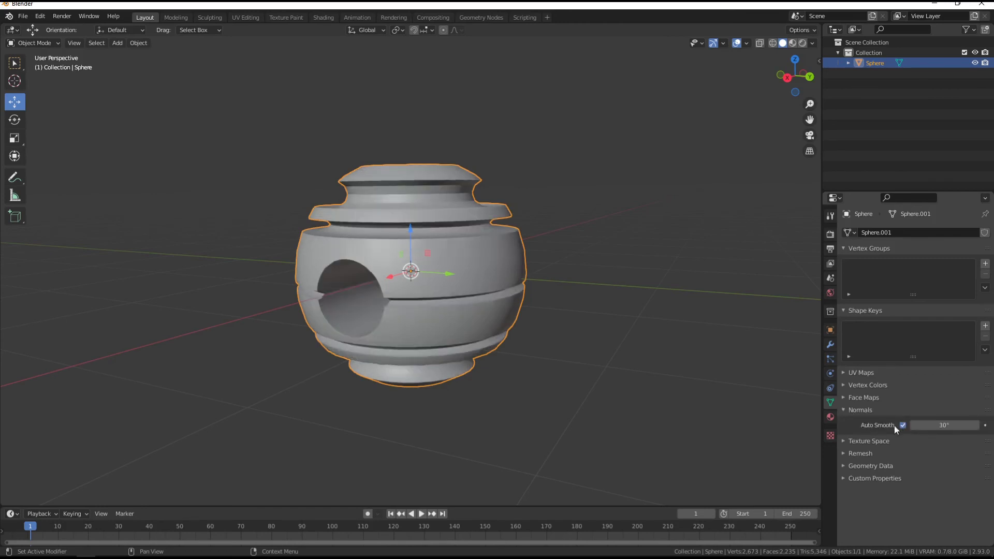
right_click(530, 333)
mouse_move(530, 334)
middle_down()
mouse_move(551, 325)
mouse_move(523, 315)
middle_up()
mouse_move(943, 425)
mouse_down()
mouse_move(926, 425)
mouse_move(968, 425)
mouse_up()
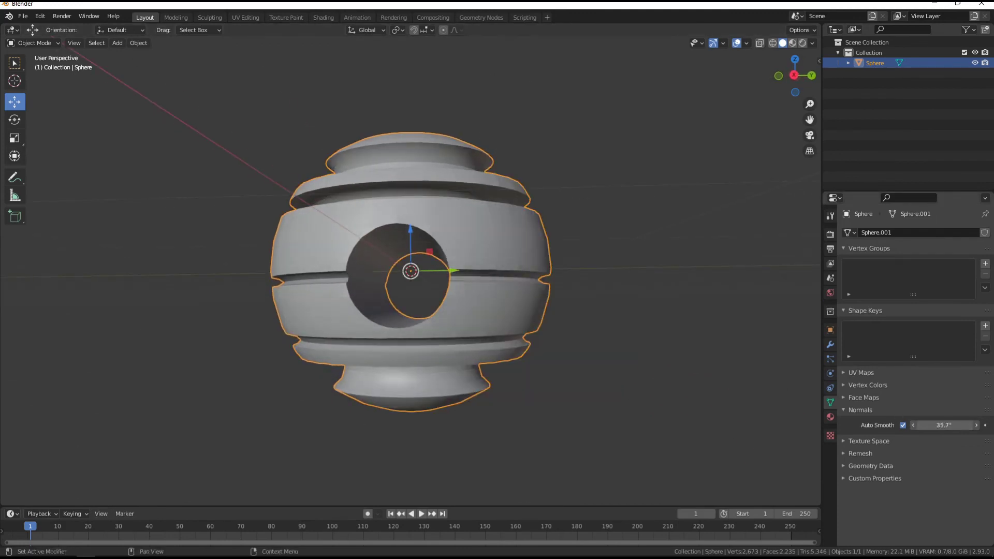